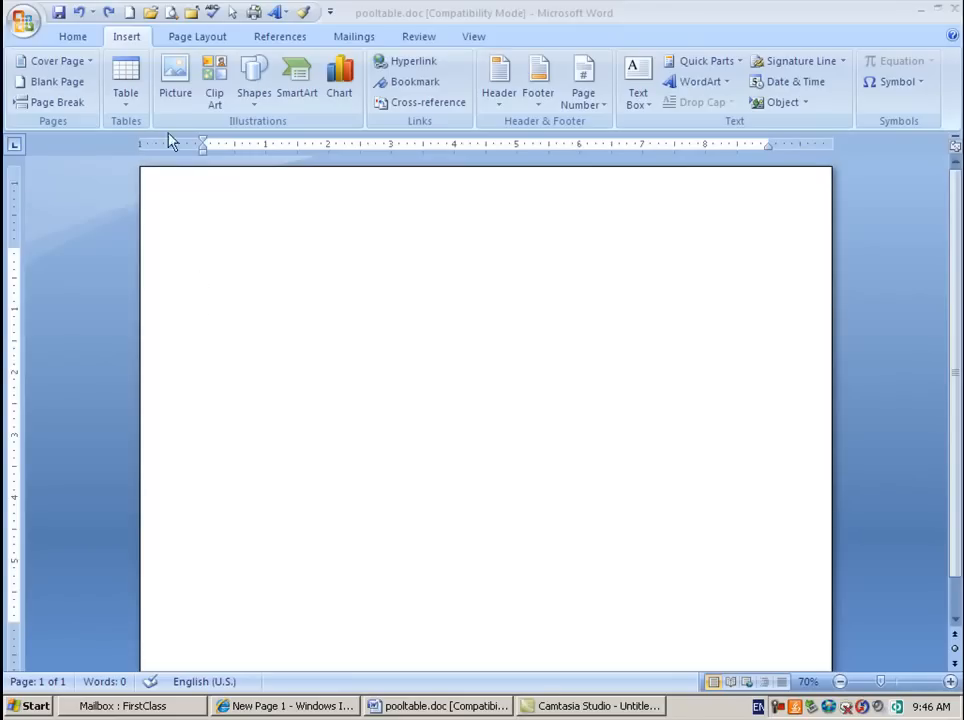
Step: Draw a rounded rectangle about 6.08" high by 8.96" wide on the page and a rectangle about 4.91" by 7.43" inside it
left_click(267, 121)
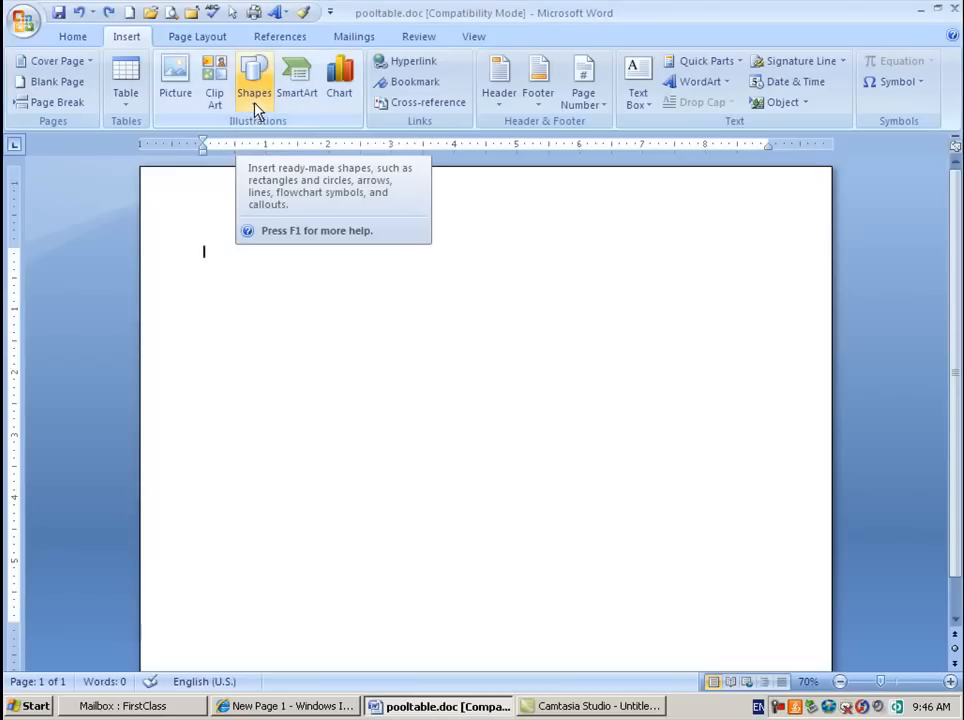
left_click(256, 100)
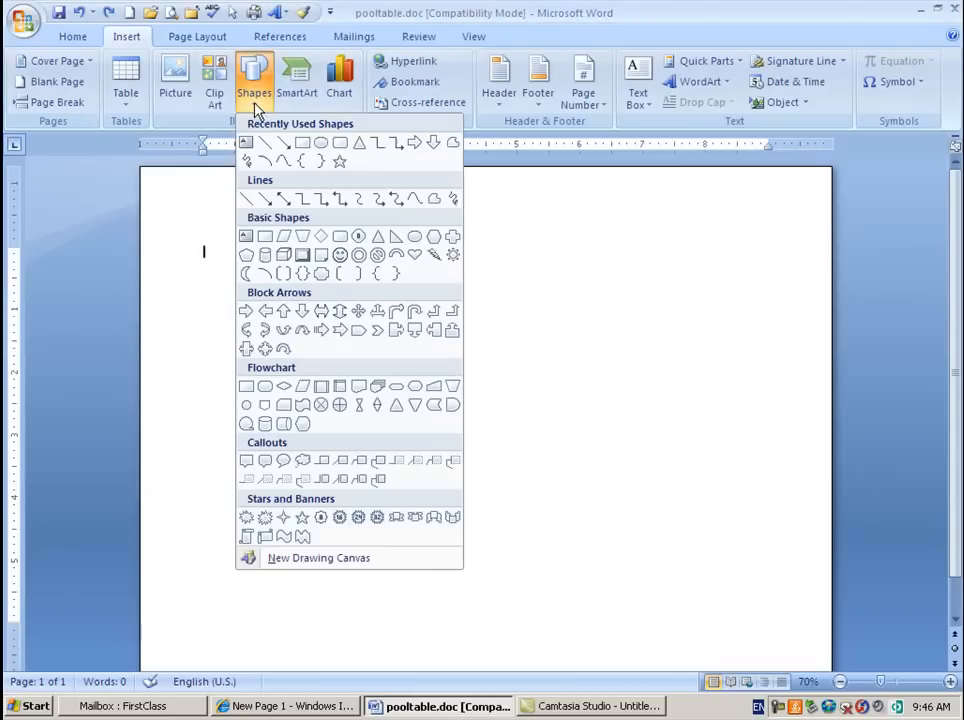
left_click(339, 239)
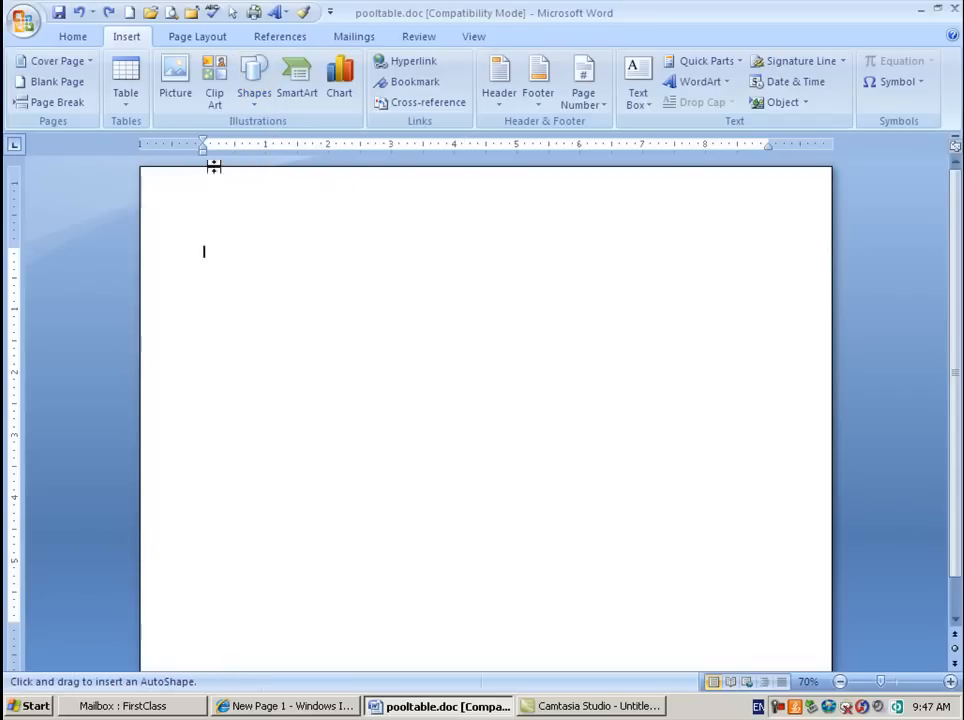
mouse_move(208, 251)
left_mouse_down()
mouse_move(824, 583)
mouse_move(770, 632)
left_mouse_up()
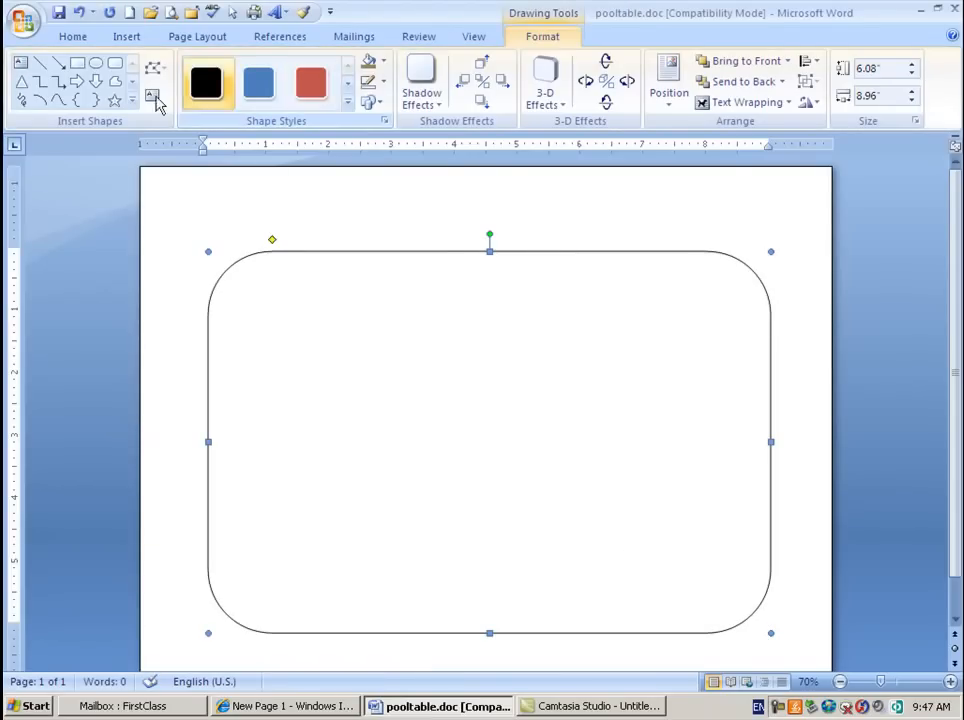
left_click(82, 64)
left_click_drag(257, 289, 724, 597)
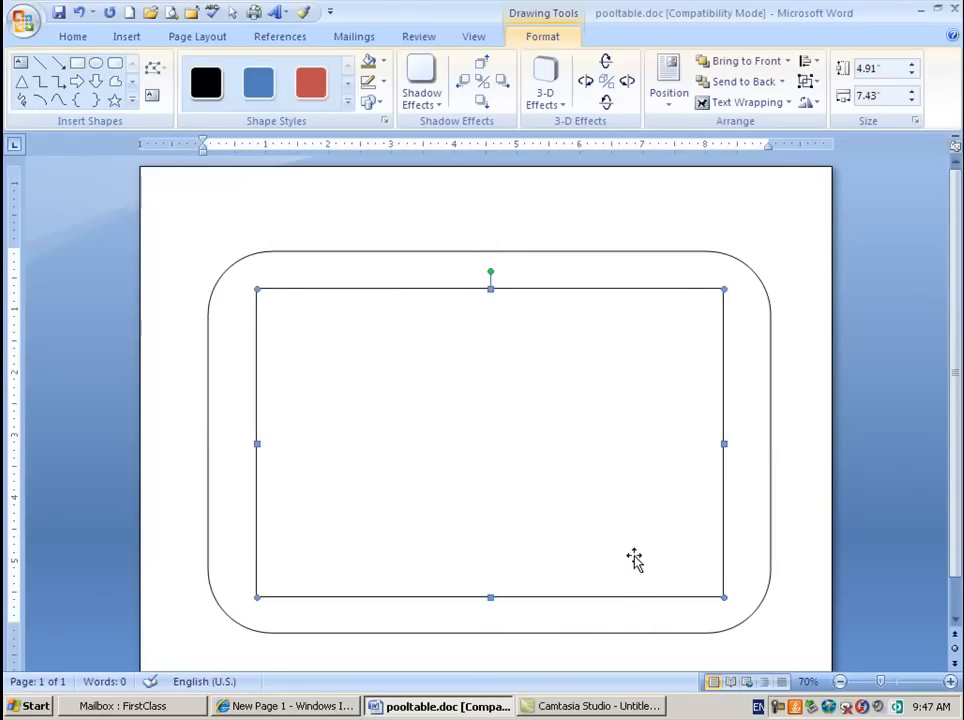
Step: Align the inner rectangle and the rounded rectangle to each other by center and middle
left_click(549, 262, "shift")
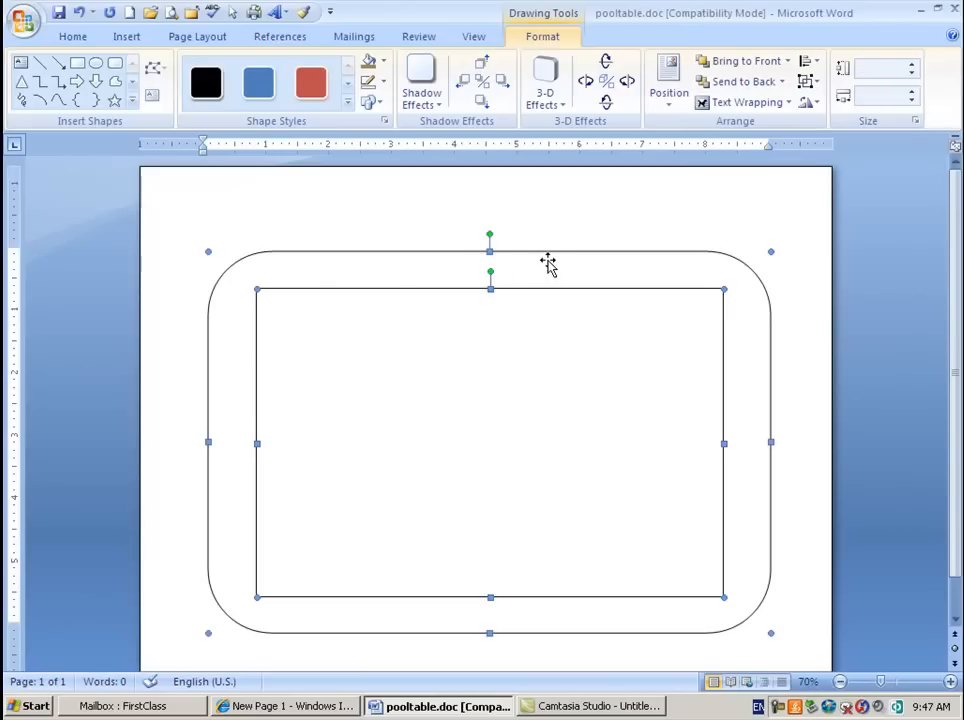
left_click(822, 64)
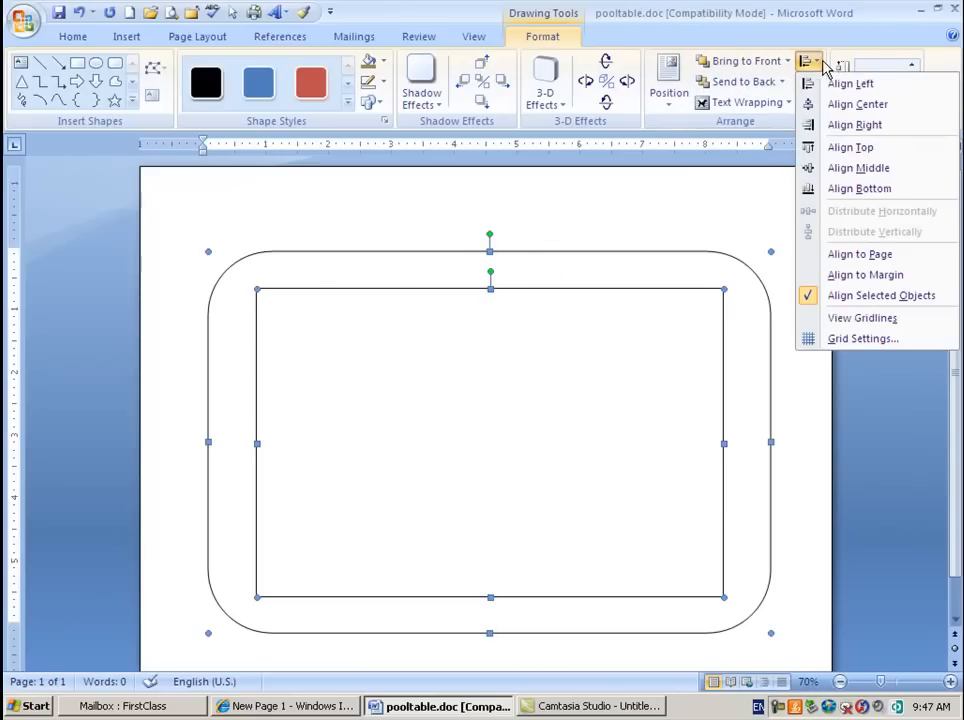
left_click(814, 63)
left_click(814, 63)
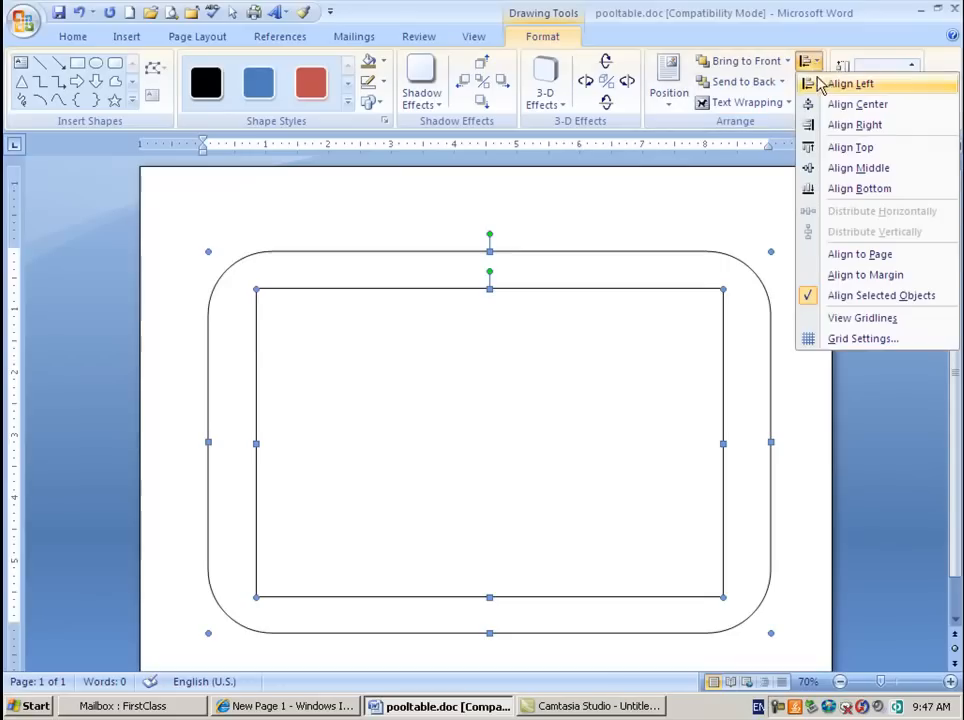
left_click(835, 170)
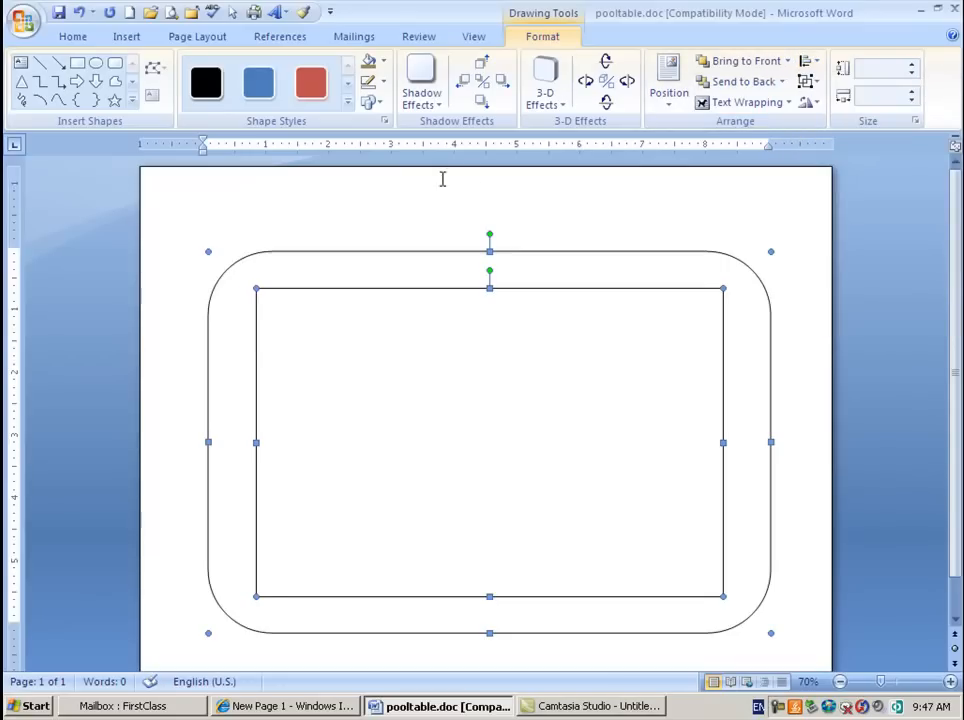
left_click(523, 207)
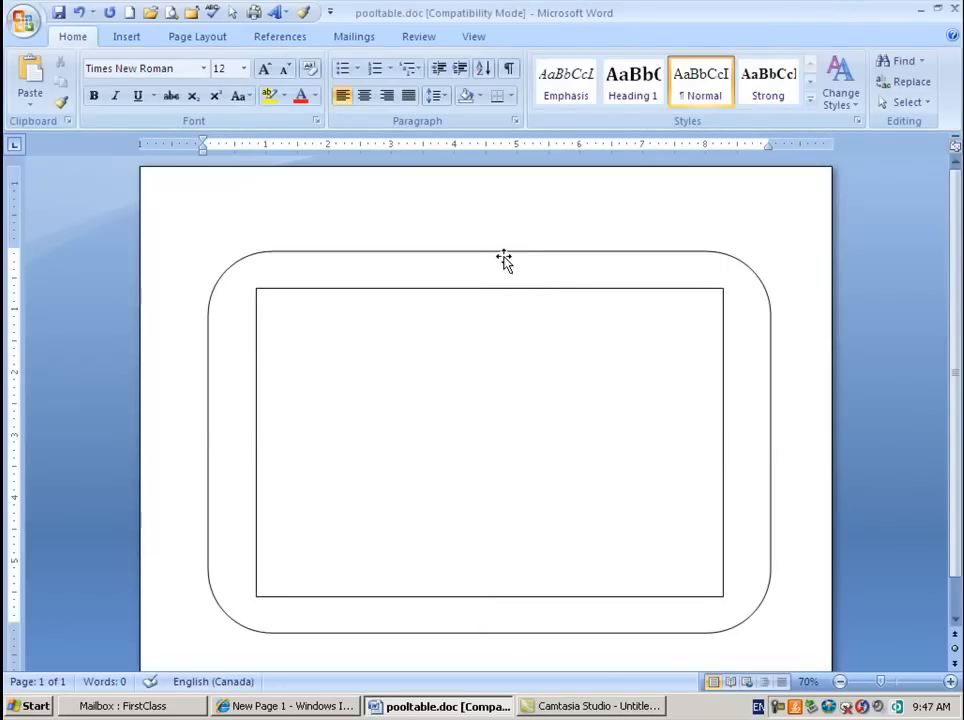
Step: Fill the outer rounded rectangle with the darkest brown wood texture
left_click(340, 260)
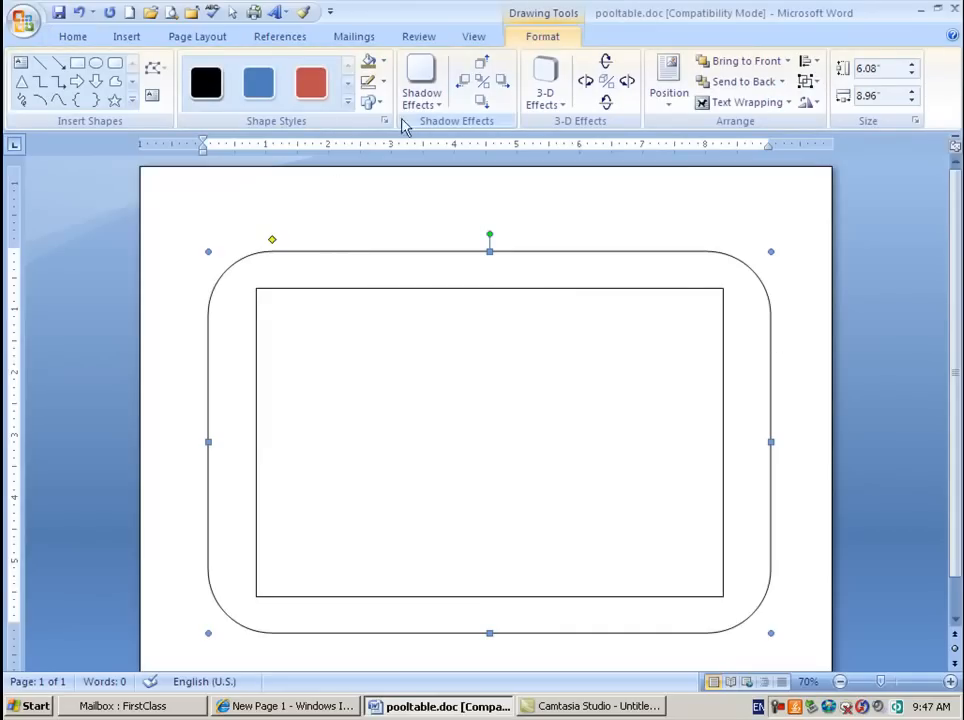
left_click(384, 63)
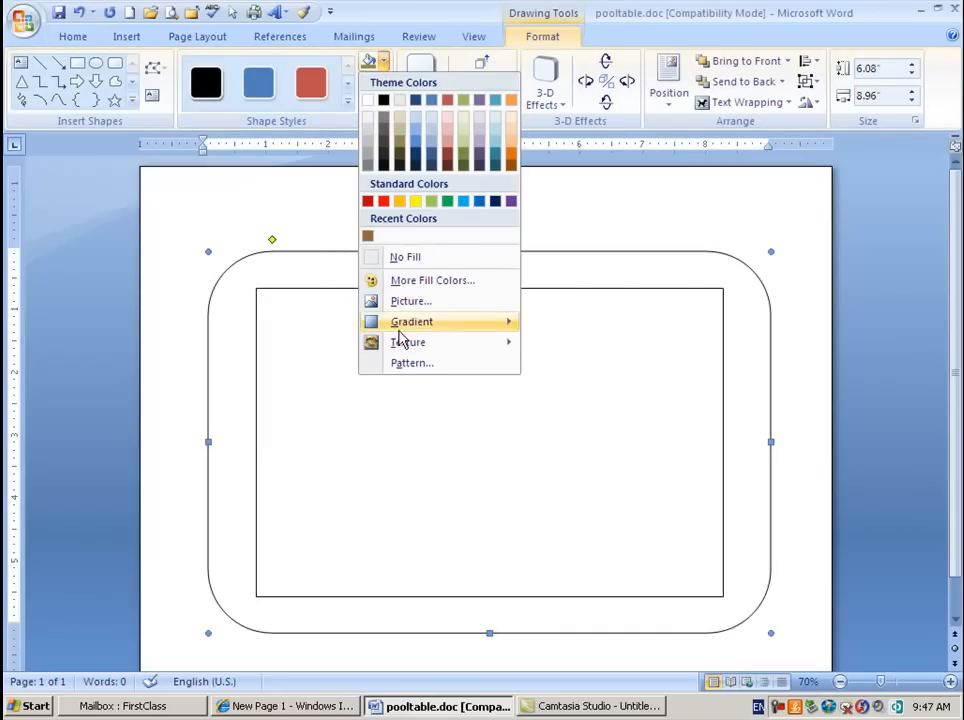
mouse_move(402, 345)
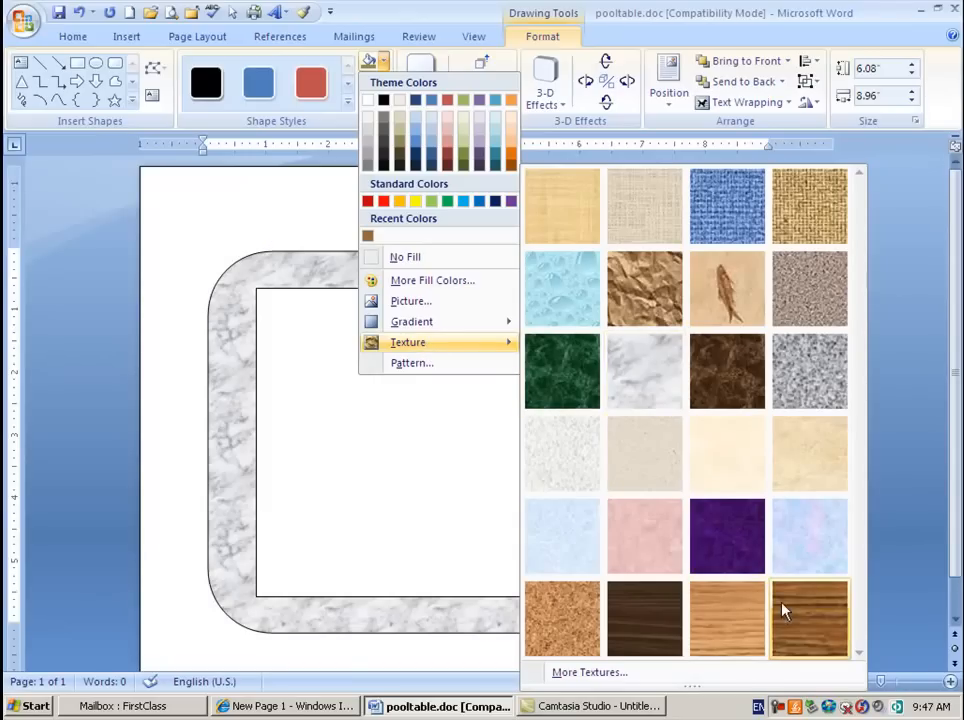
left_click(658, 630)
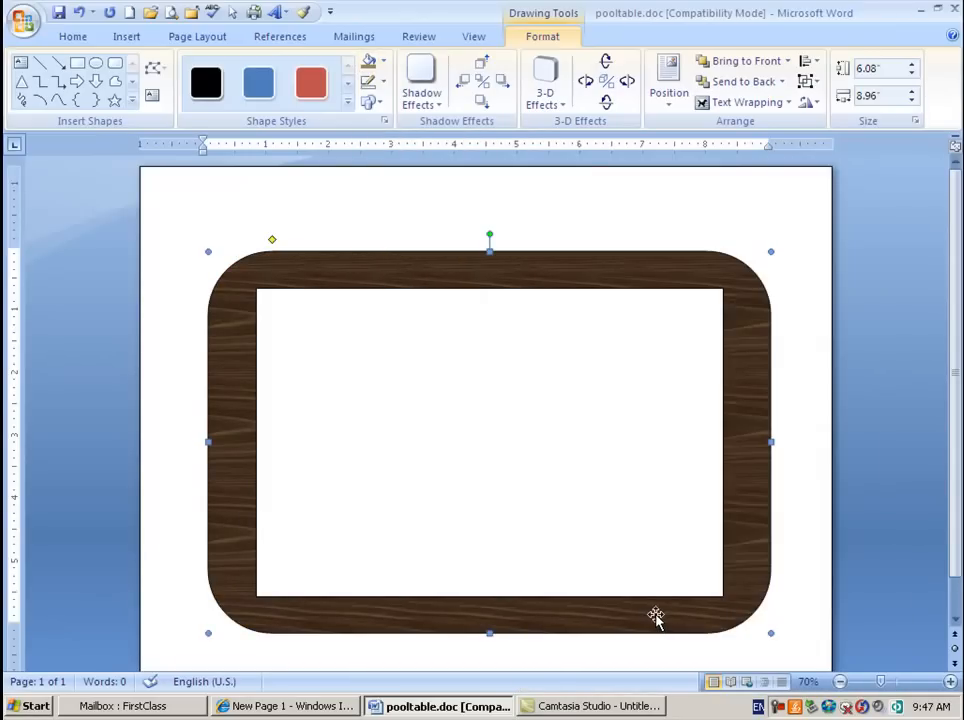
Step: Fill the inner rectangle with Dark Blue, Text 2, Lighter 40%
left_click(454, 387)
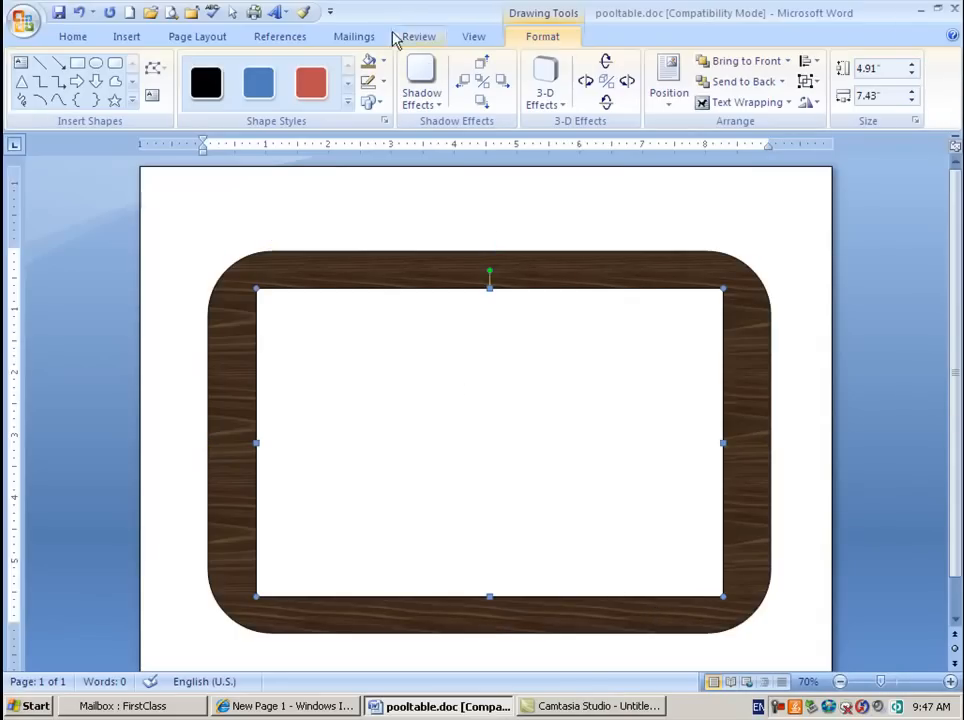
left_click(384, 62)
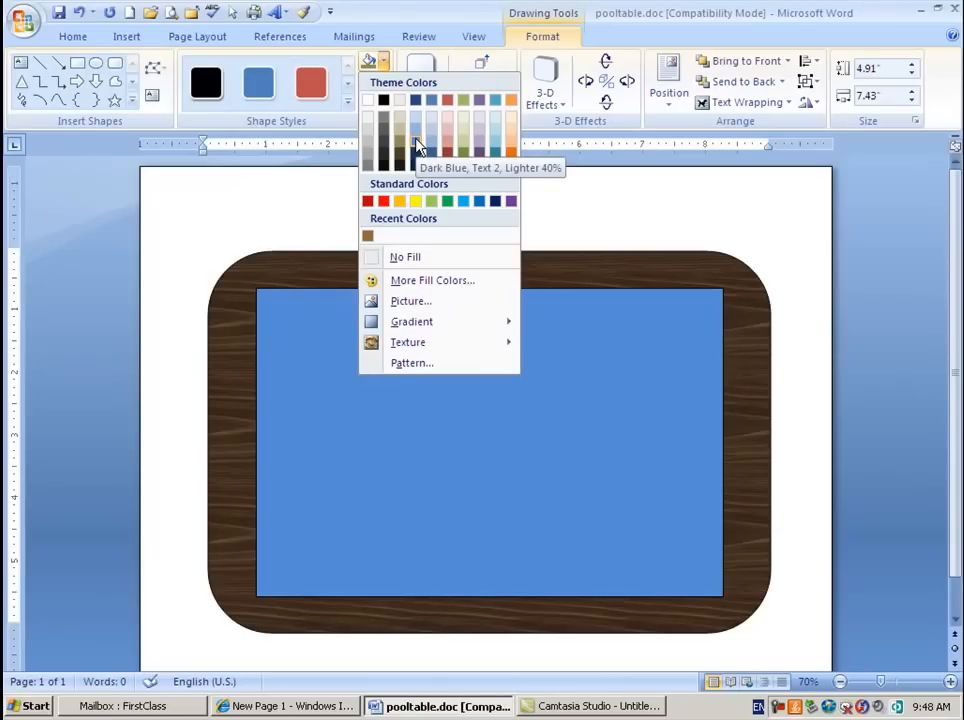
left_click(418, 145)
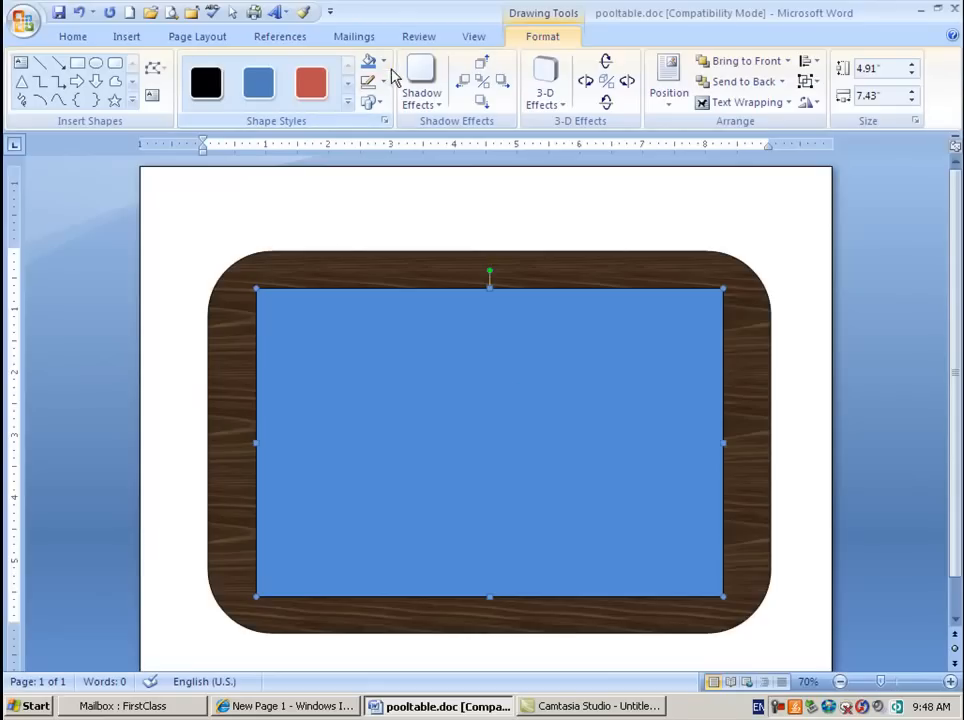
Step: Draw an oval pocket over the inner rectangle's upper-left corner and size it to about 0.93" high by 0.87" wide
left_click(96, 64)
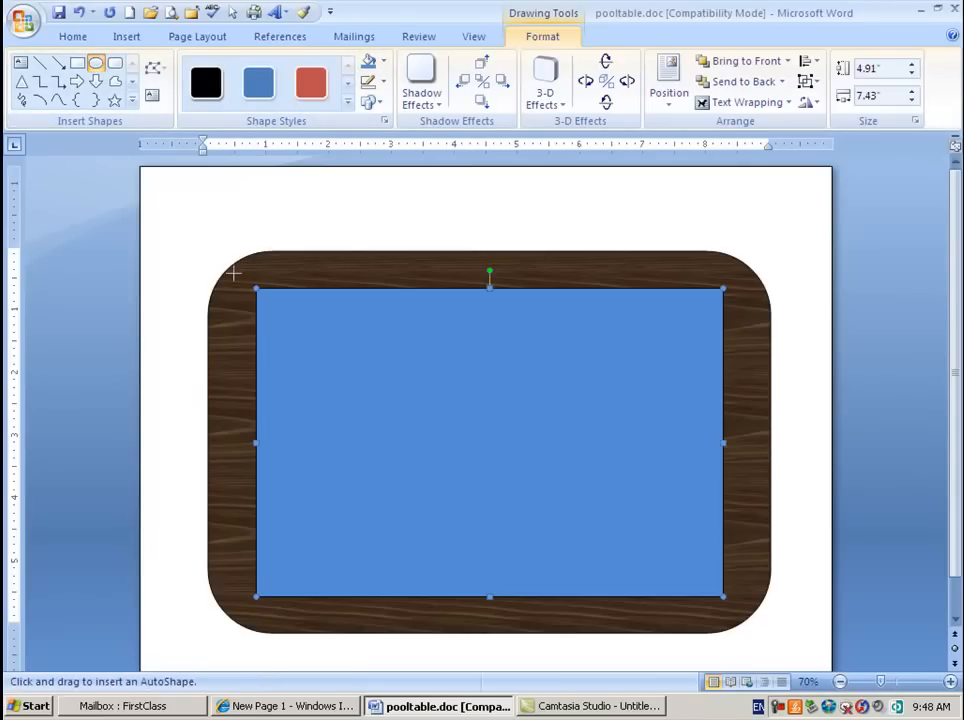
left_click_drag(229, 273, 279, 313)
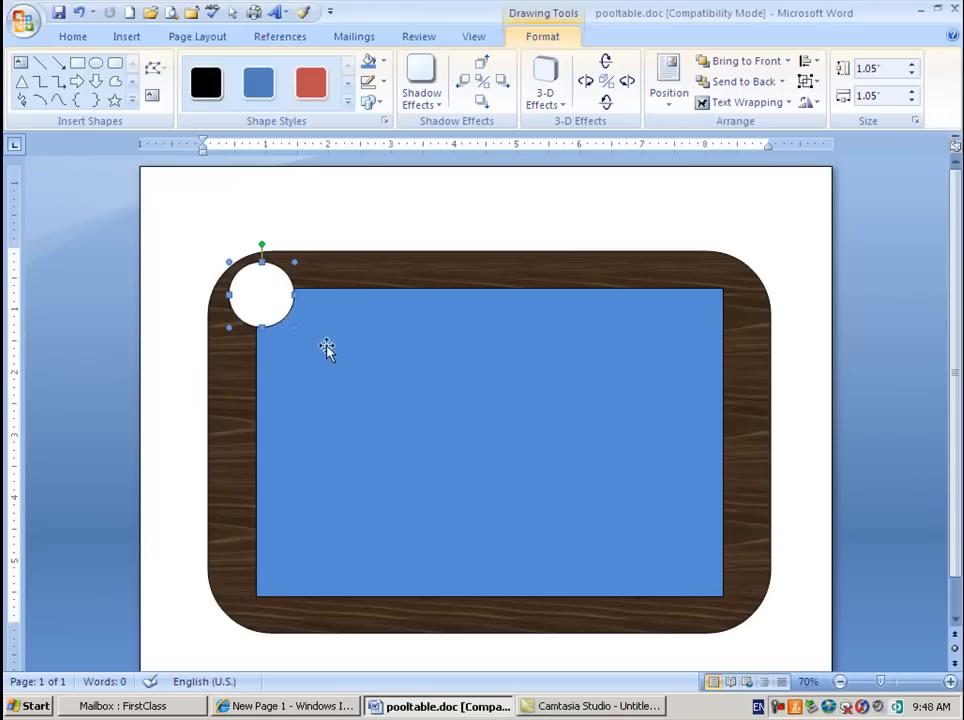
left_click_drag(293, 326, 262, 289)
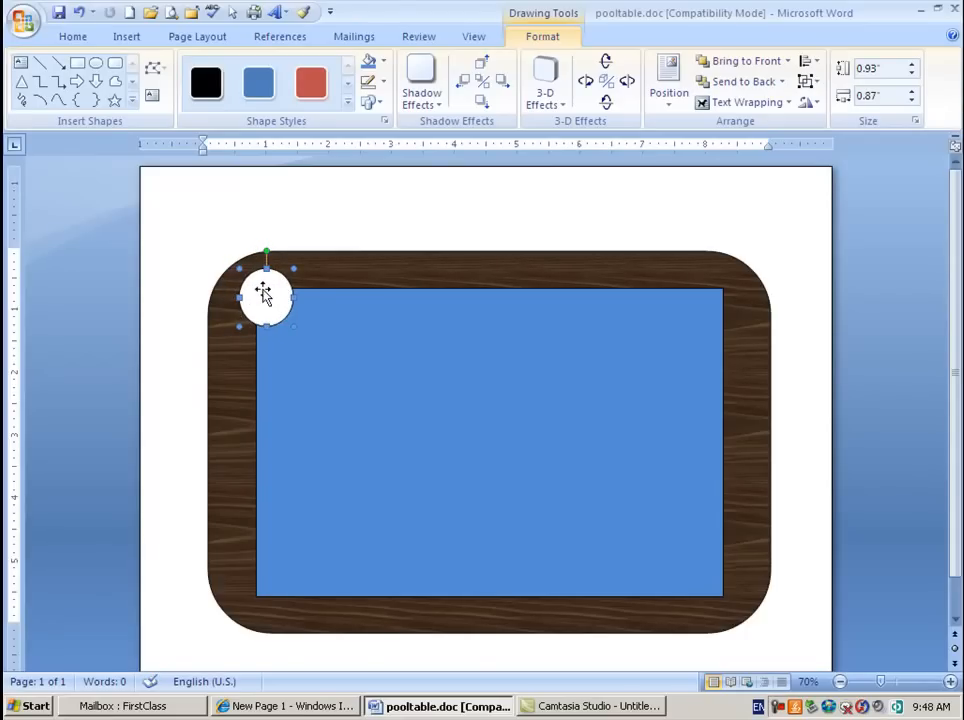
Step: Fill the corner pocket with the Solid diamond pattern using the recent brown as foreground on a white background
left_click(385, 63)
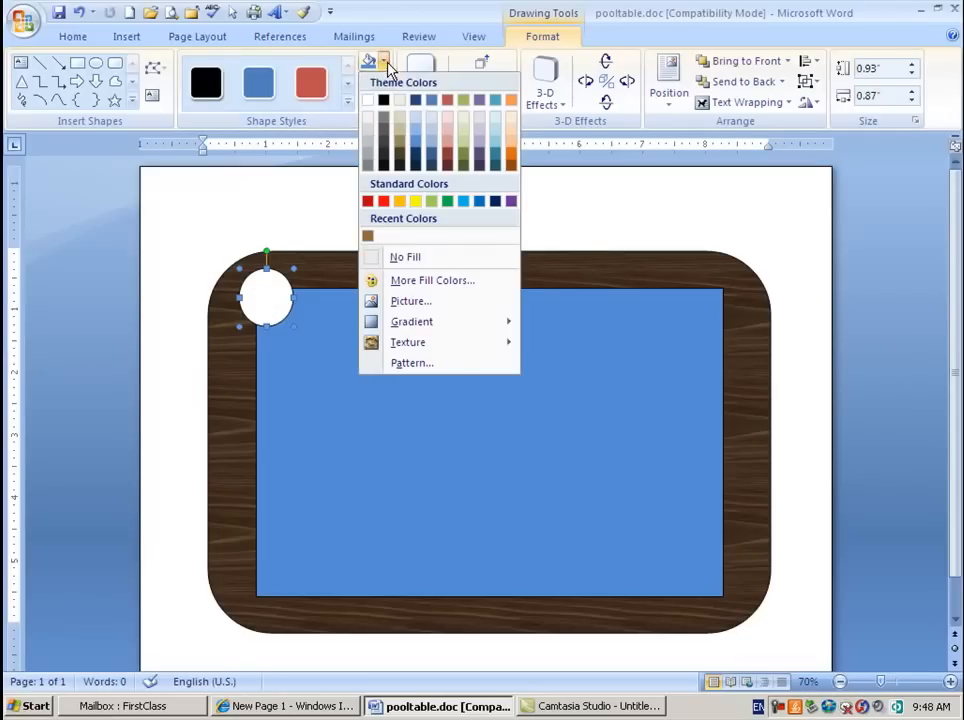
left_click(409, 366)
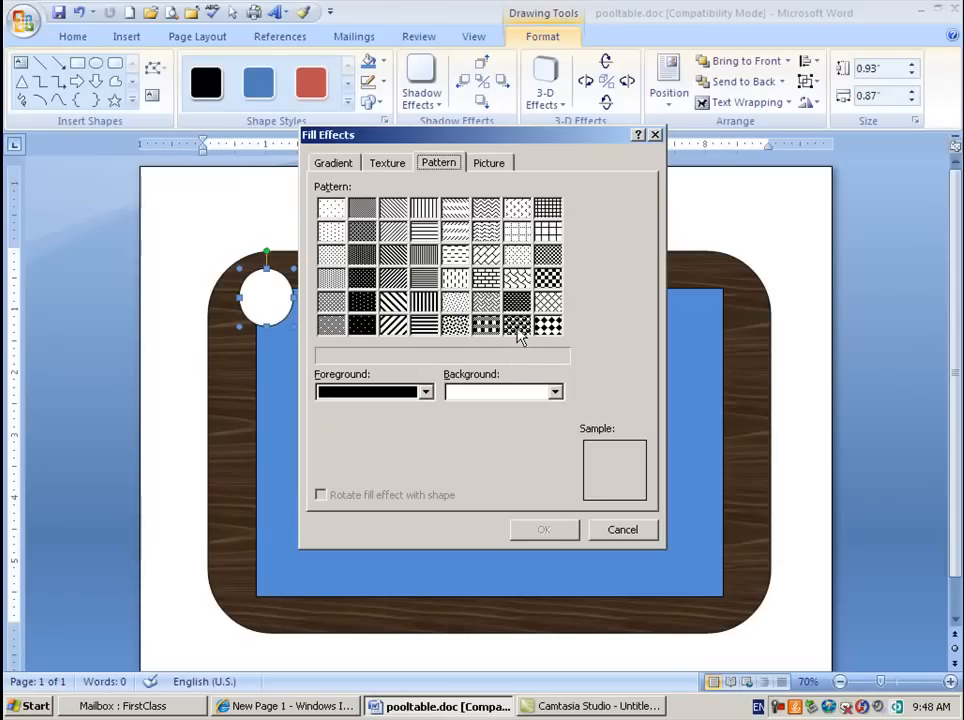
left_click(549, 325)
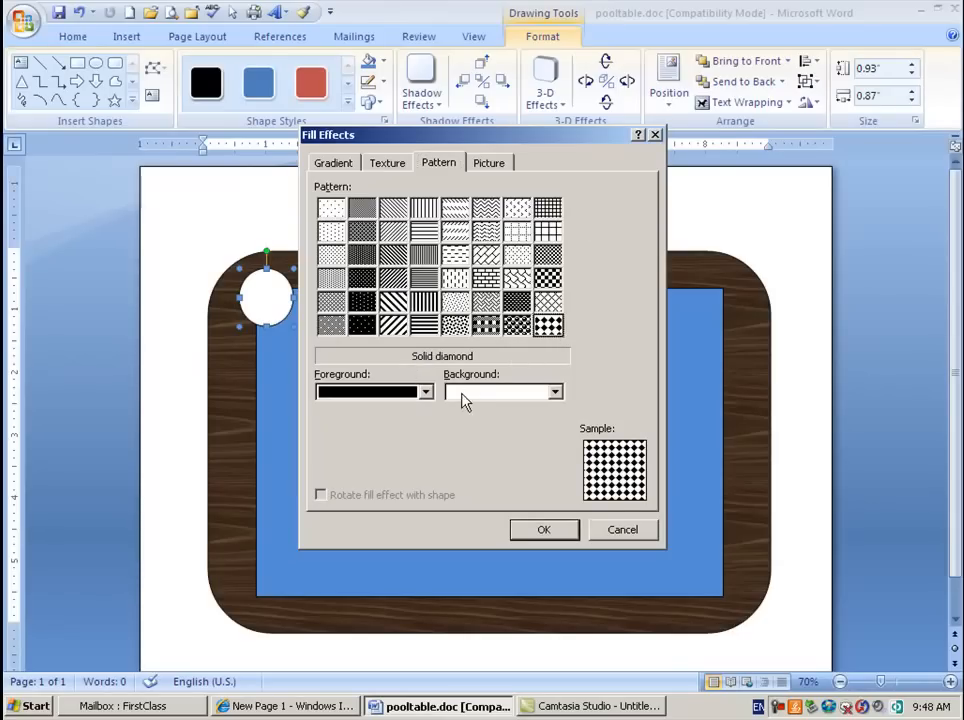
left_click(426, 392)
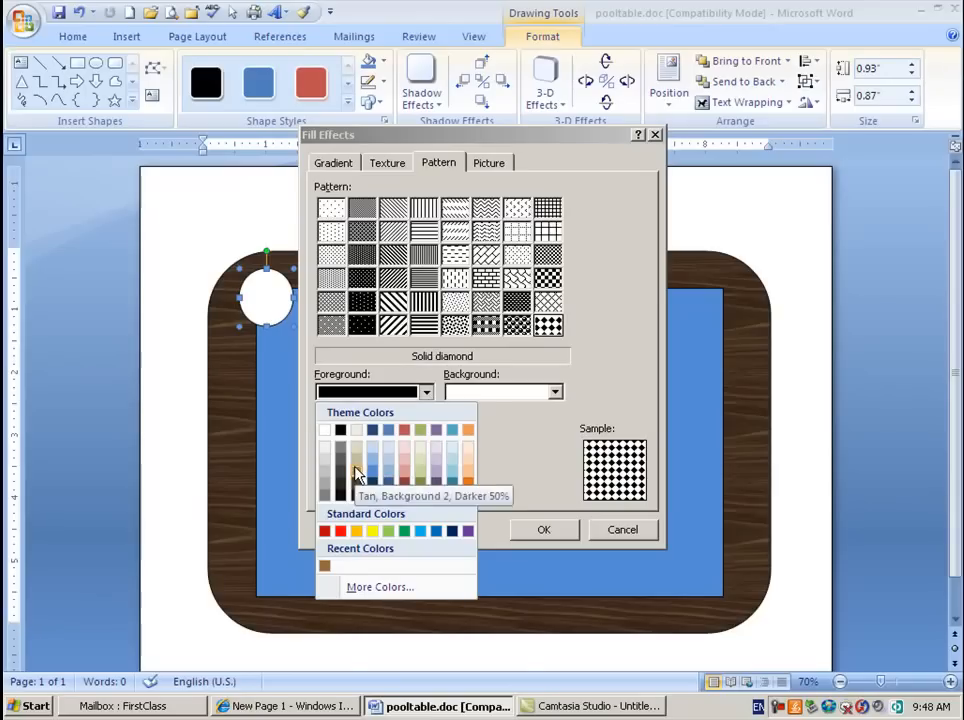
left_click(325, 567)
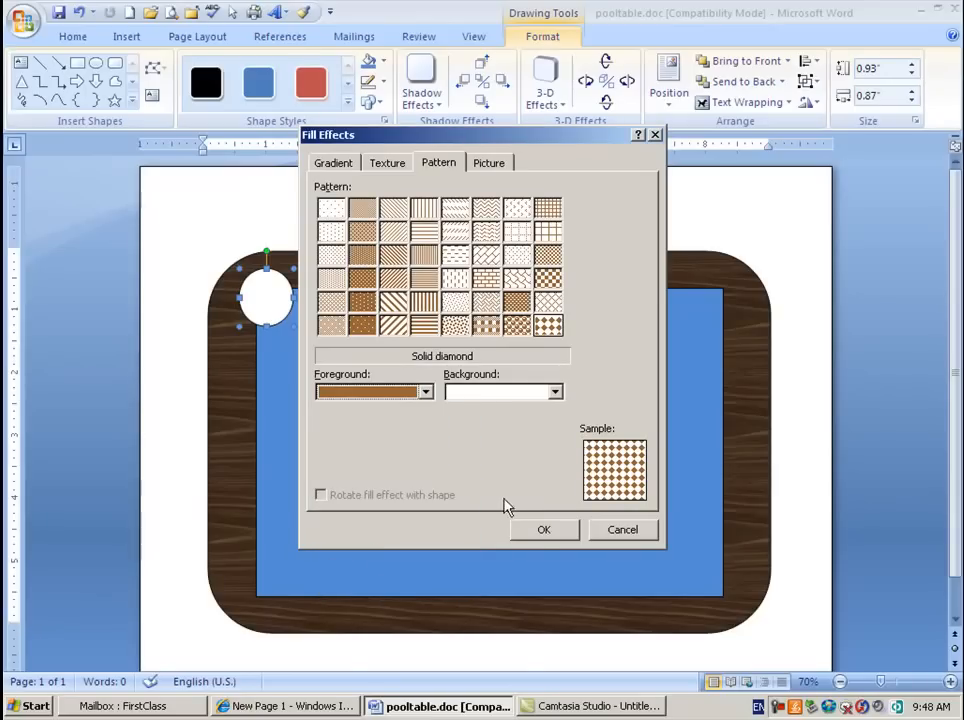
left_click(537, 535)
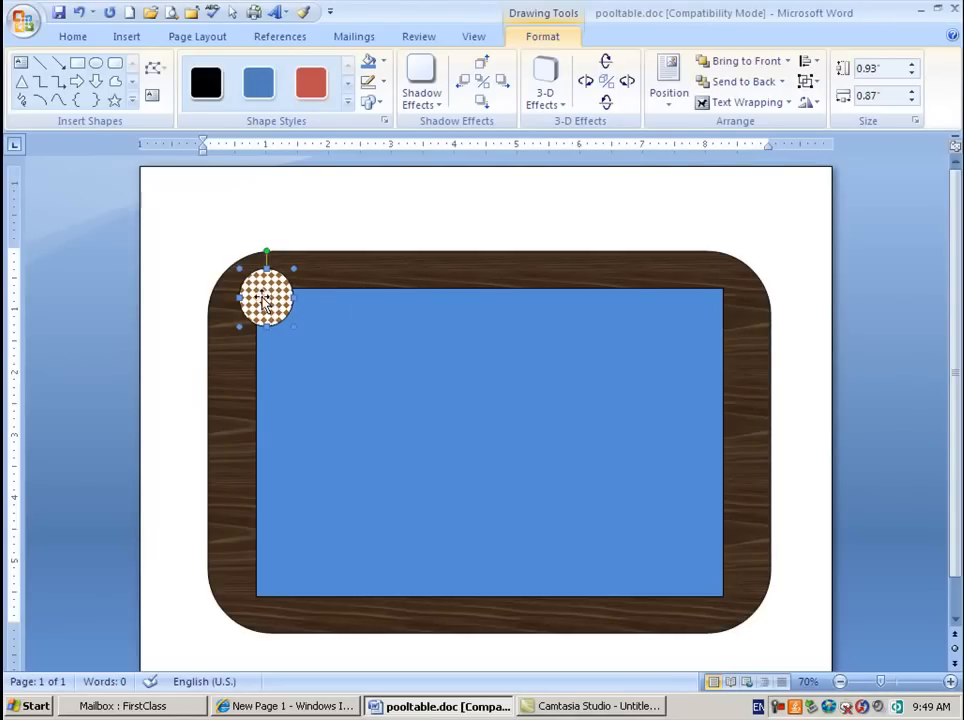
Step: Copy the pocket to the upper edge's middle and right corner, and duplicate the row of three along the table's lower edge
left_click_drag(268, 294, 507, 305)
left_click_drag(508, 306, 728, 302)
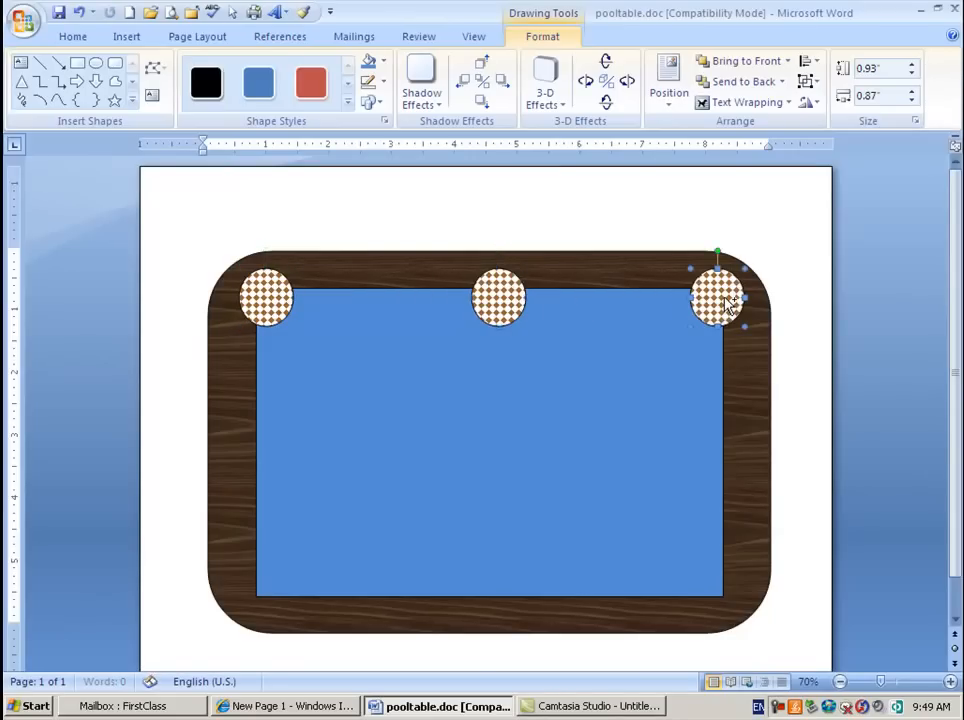
left_click(507, 297, "shift")
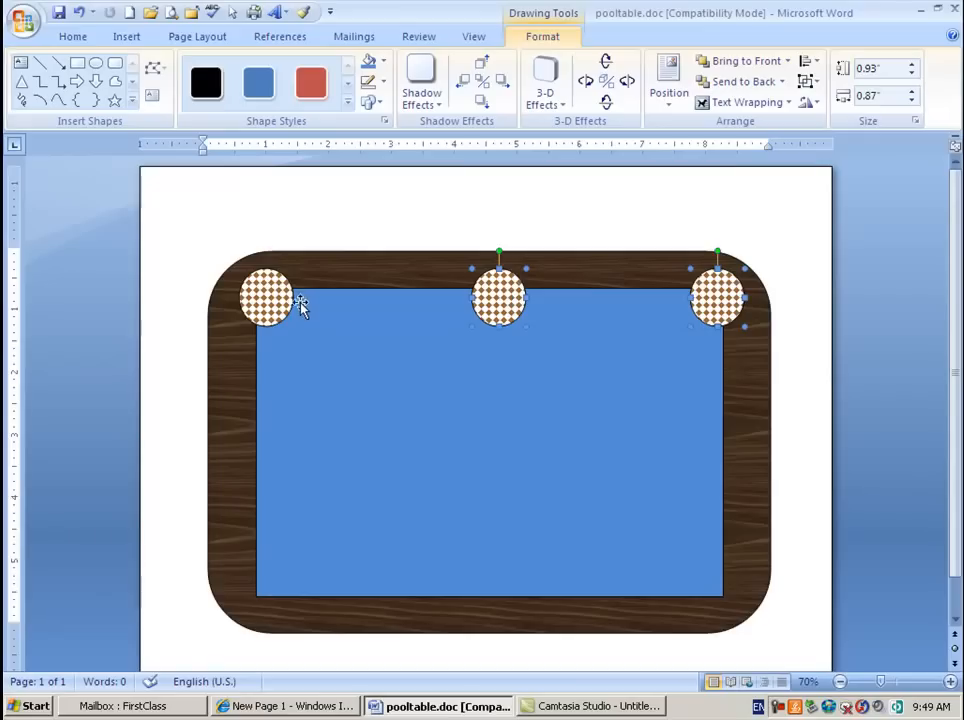
left_click(267, 301, "shift")
left_click_drag(267, 301, 266, 612)
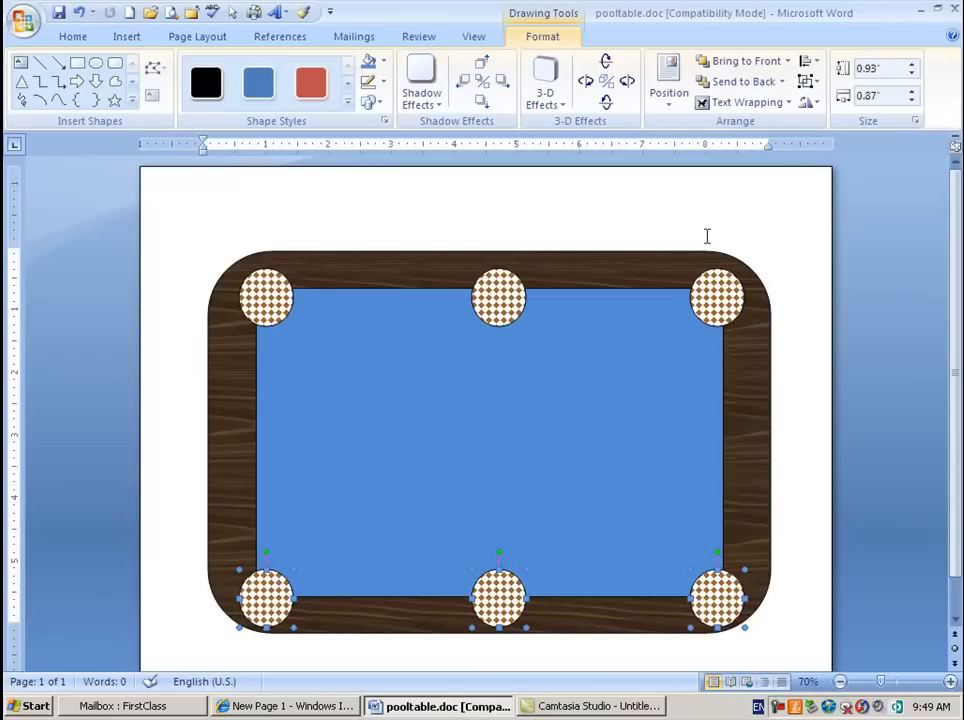
left_click(394, 237)
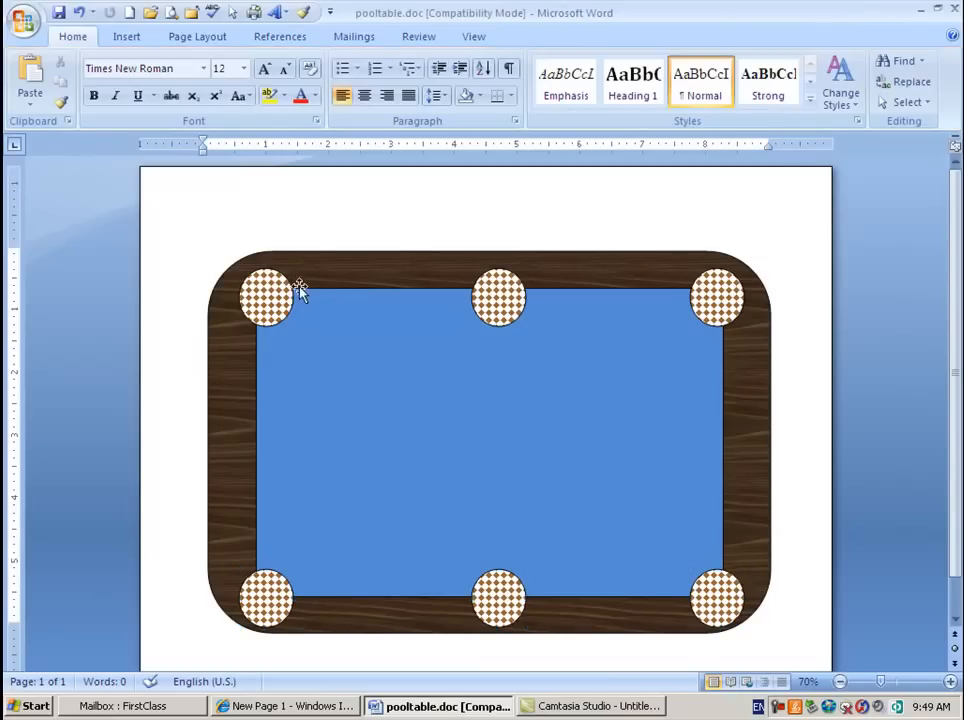
Step: Left-align the upper and lower pockets on the table's left side with each other
left_click(268, 312)
left_click(266, 600, "shift")
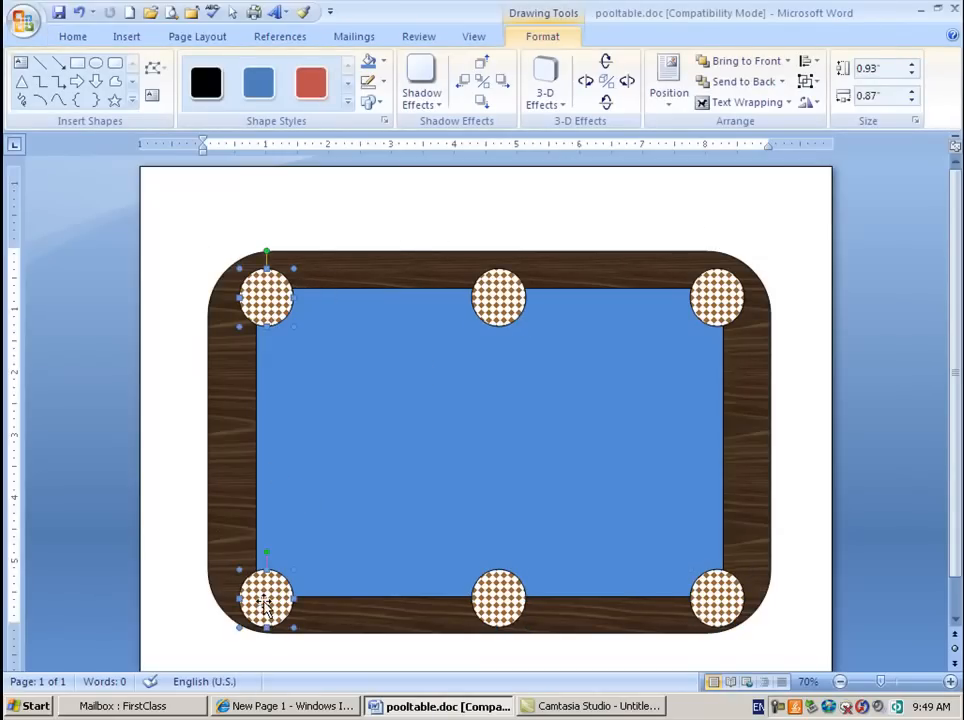
left_click(818, 62)
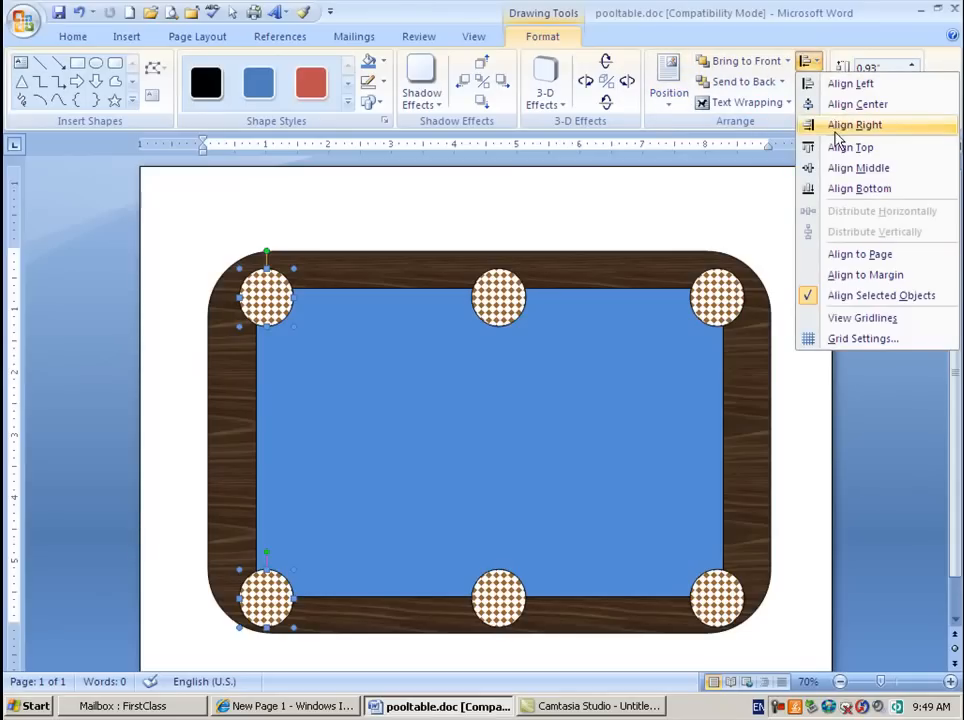
left_click(850, 88)
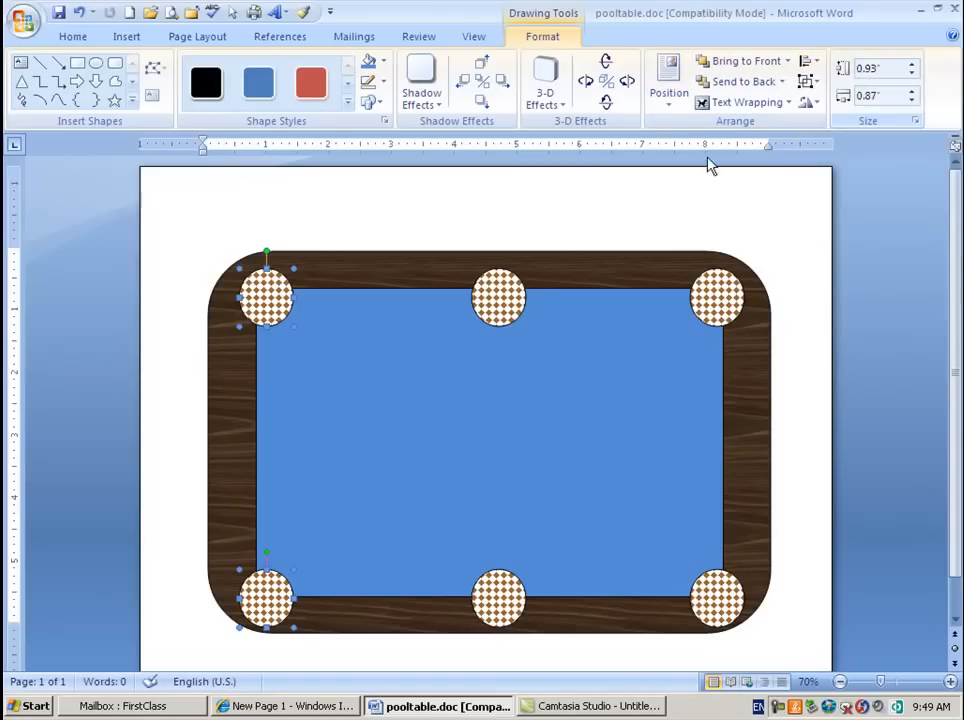
Step: Left-align the table's upper and lower middle pockets with each other, and do the same for the right-hand pair
left_click(503, 313)
left_click(503, 612, "shift")
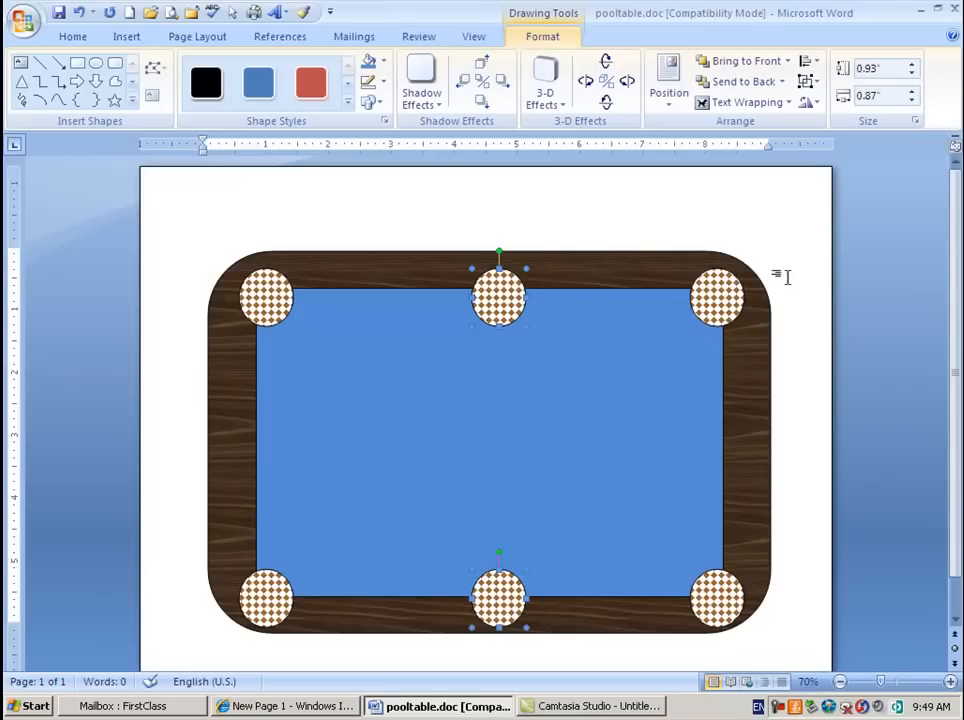
left_click(729, 287)
left_click(716, 593, "shift")
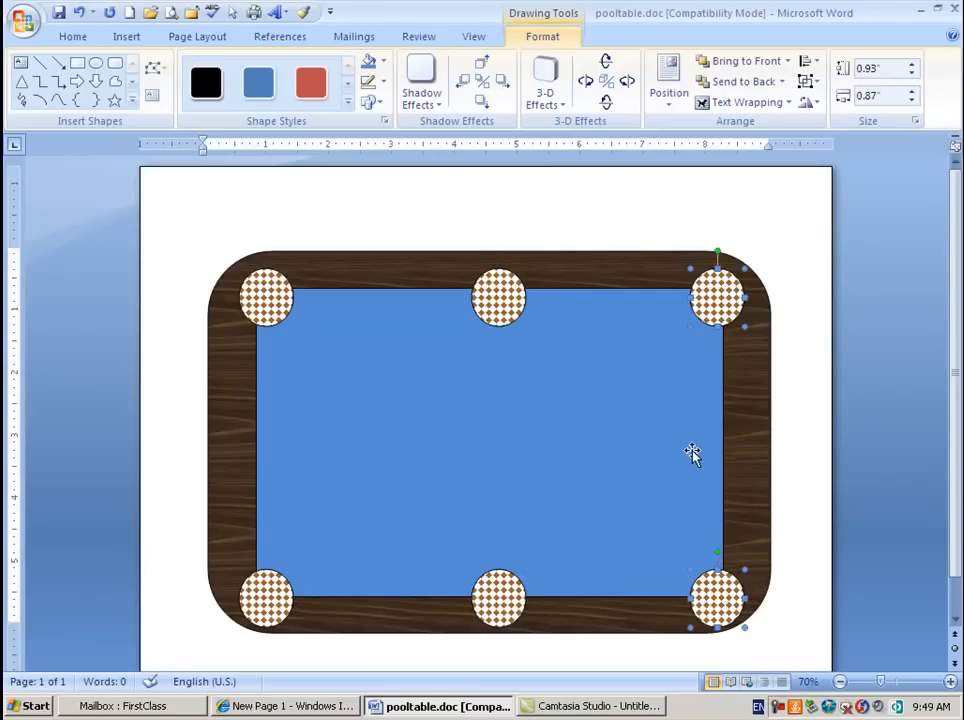
left_click(205, 222)
Step: Align the tops of the three pockets along the table's upper edge
left_click(268, 293)
left_click(499, 284, "shift")
left_click(716, 297, "shift")
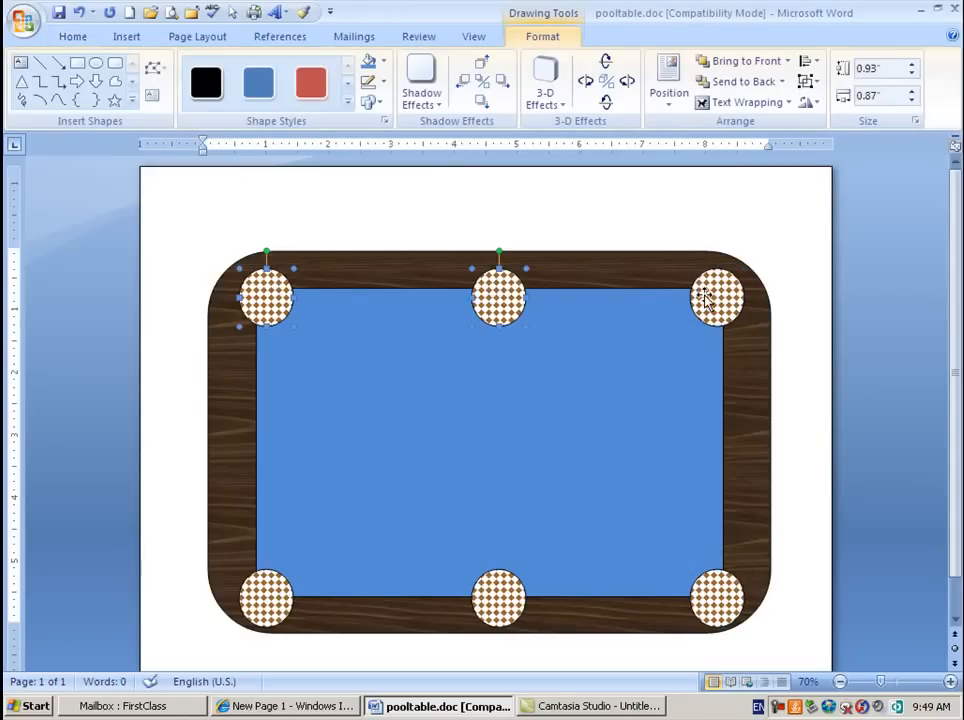
left_click(820, 68)
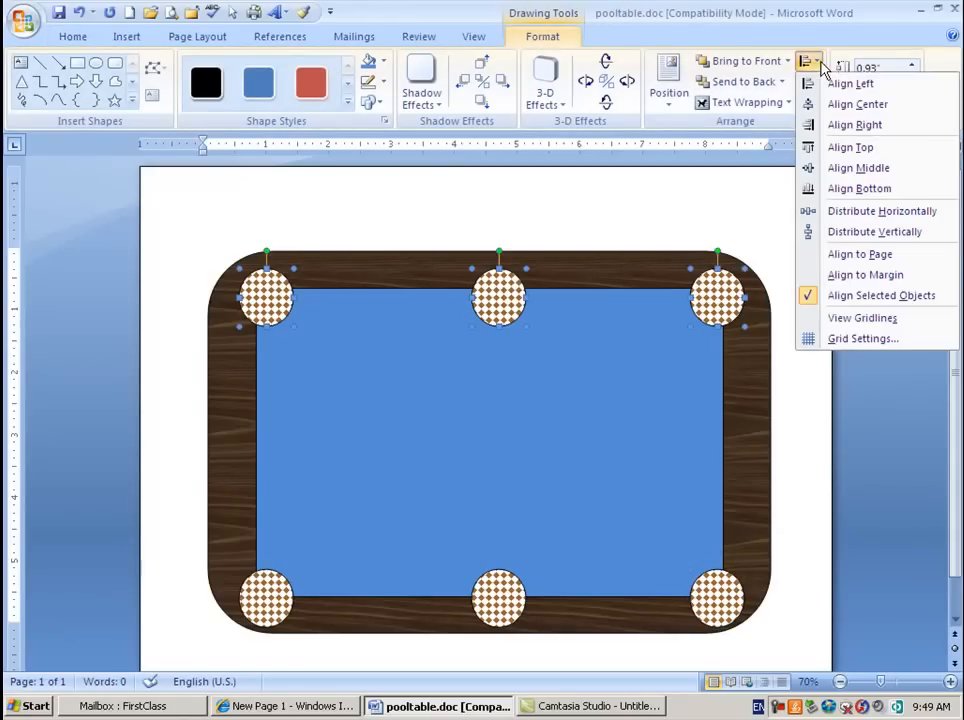
left_click(822, 146)
Step: Align the tops of the three pockets along the table's lower edge
left_click(262, 597)
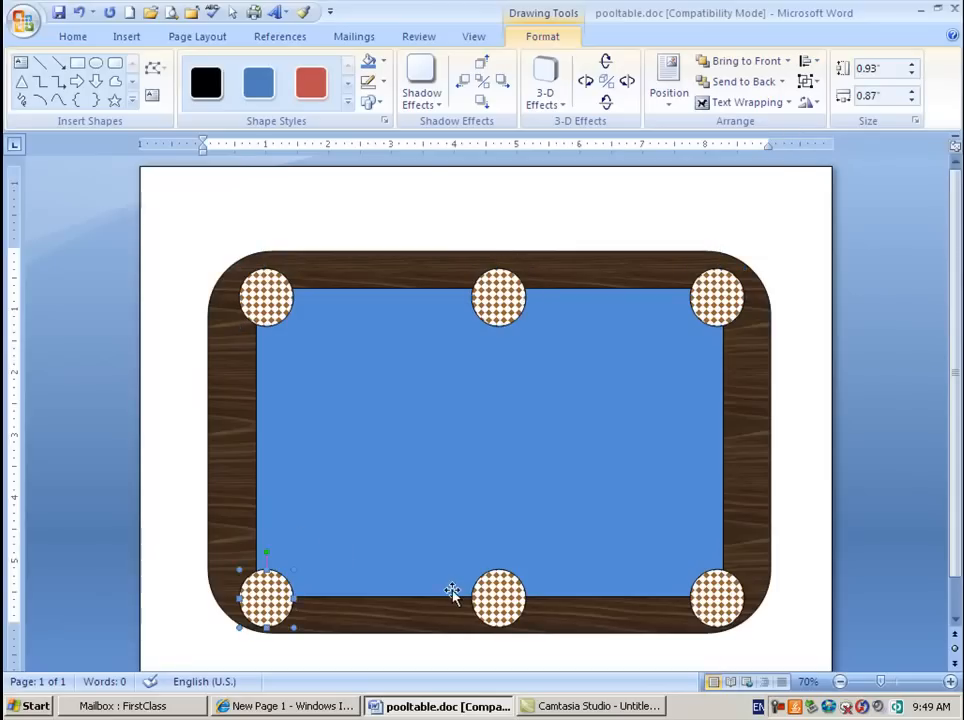
left_click(490, 593, "shift")
left_click(331, 655)
left_click(272, 608)
left_click(497, 598, "shift")
left_click(710, 590, "shift")
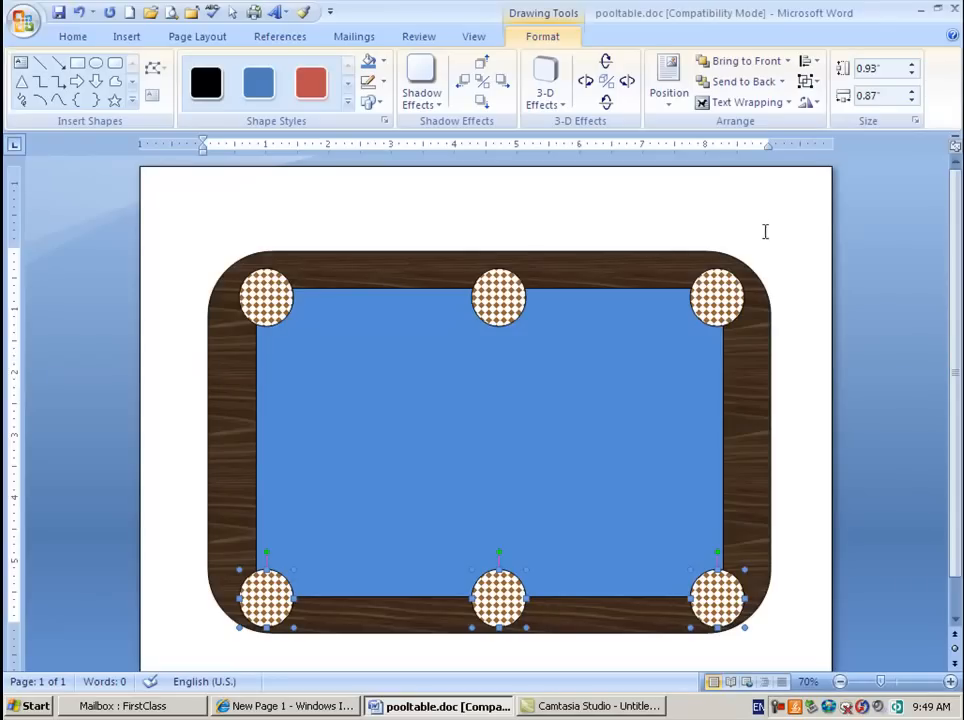
left_click(606, 200)
Step: Distribute the three pockets on the table's upper edge horizontally
left_click(268, 298)
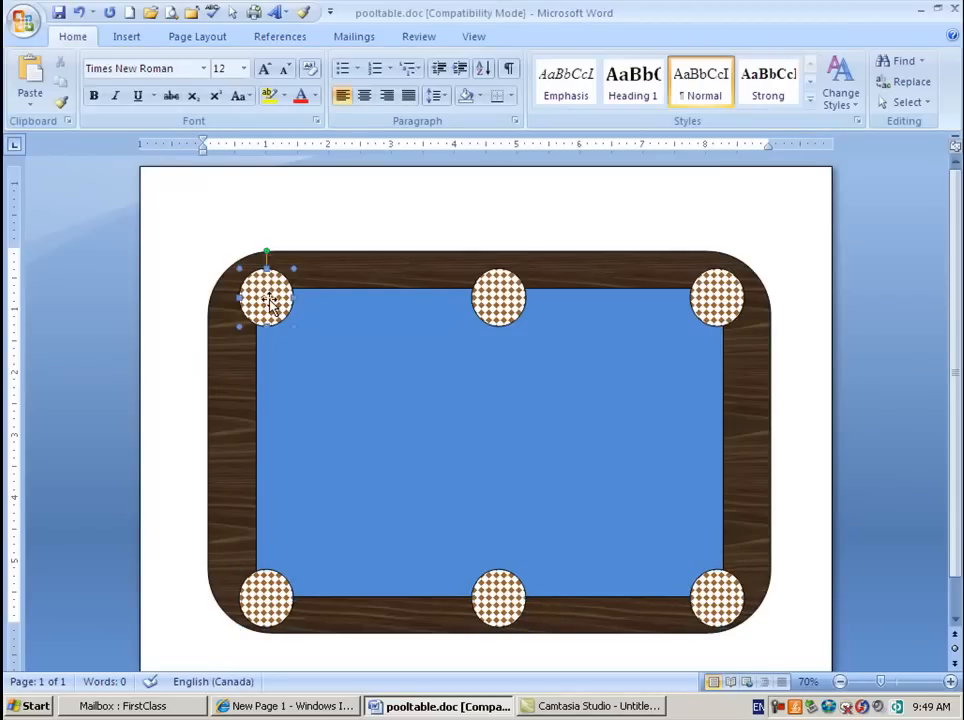
left_click(497, 300, "shift")
left_click(708, 294, "shift")
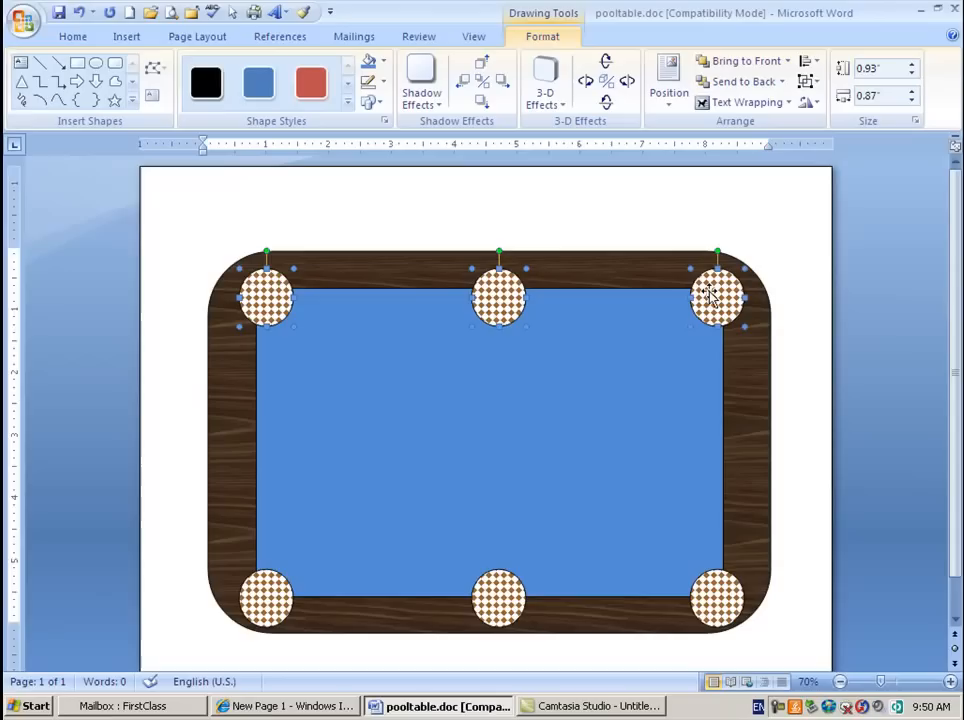
left_click(806, 62)
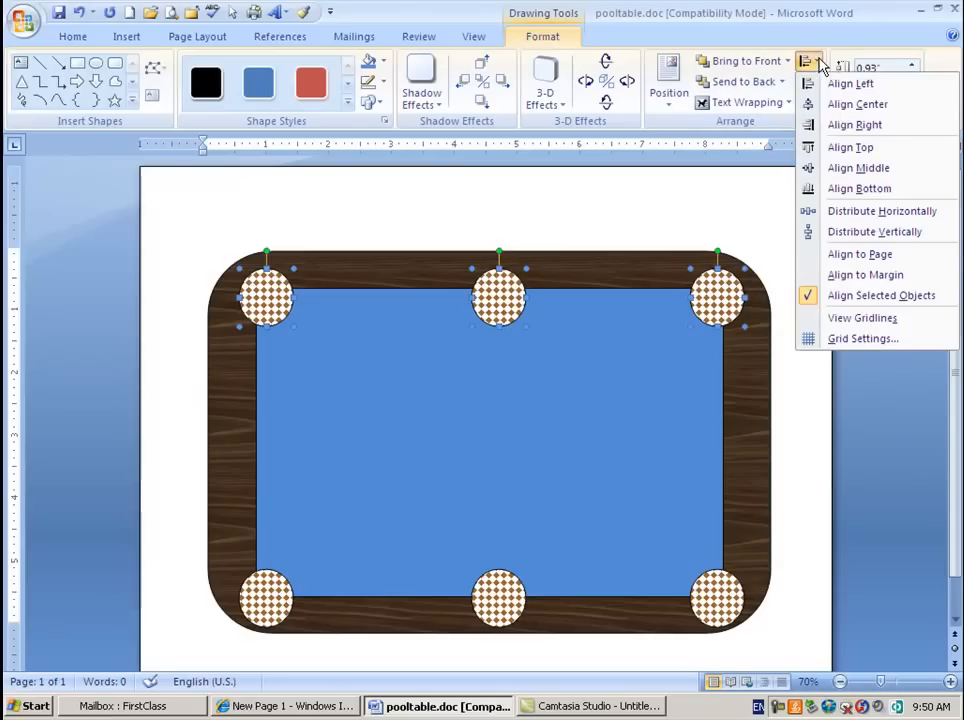
left_click(855, 211)
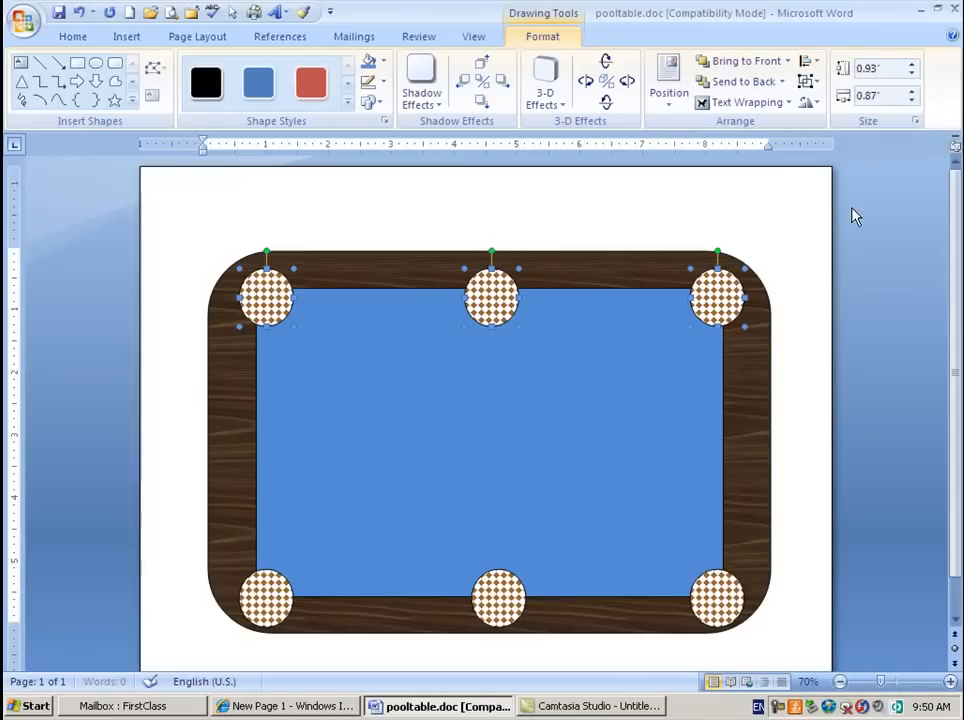
Step: Distribute the three pockets on the table's lower edge horizontally, then deselect them
left_click(265, 600)
left_click(488, 598, "shift")
left_click(719, 601, "shift")
key("F4")
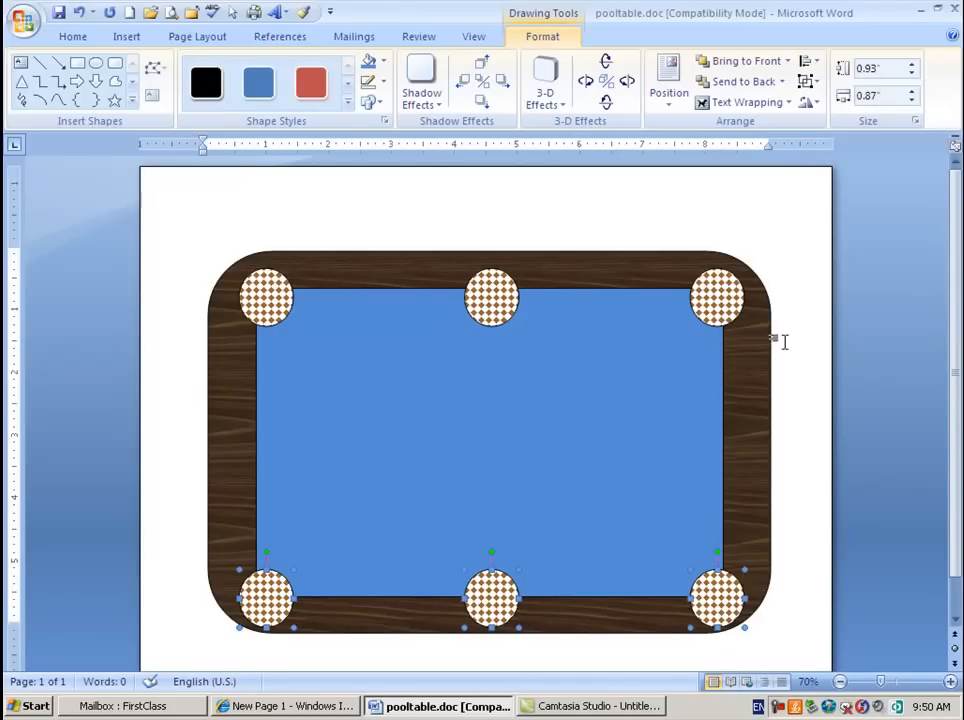
left_click(557, 187)
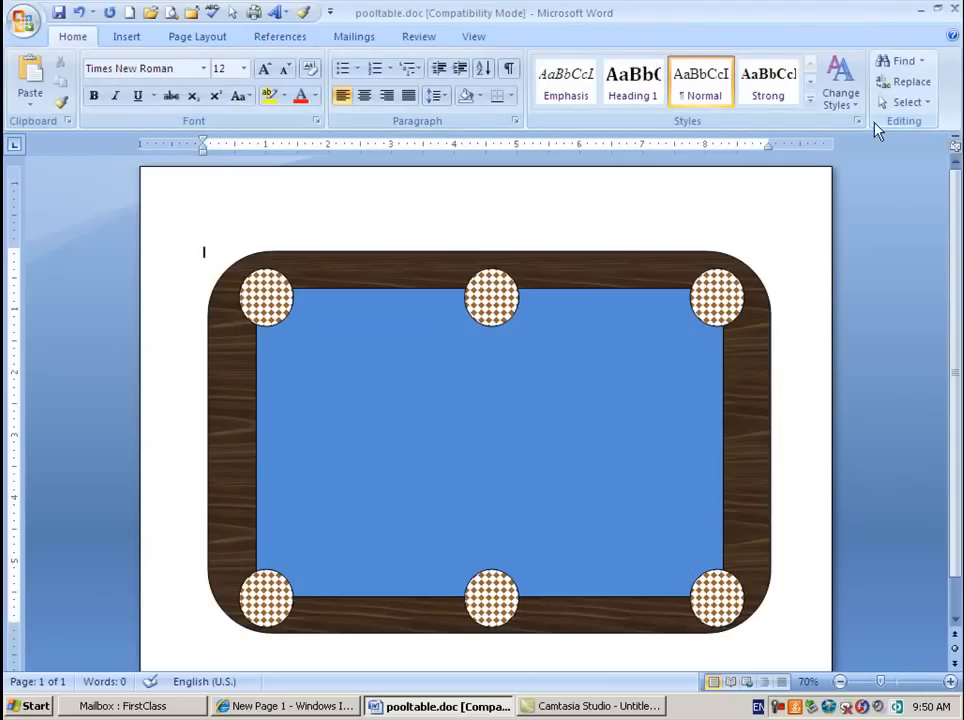
Step: Select the wooden frame, the blue surface and all six pockets together and group them into one object
left_click(930, 104)
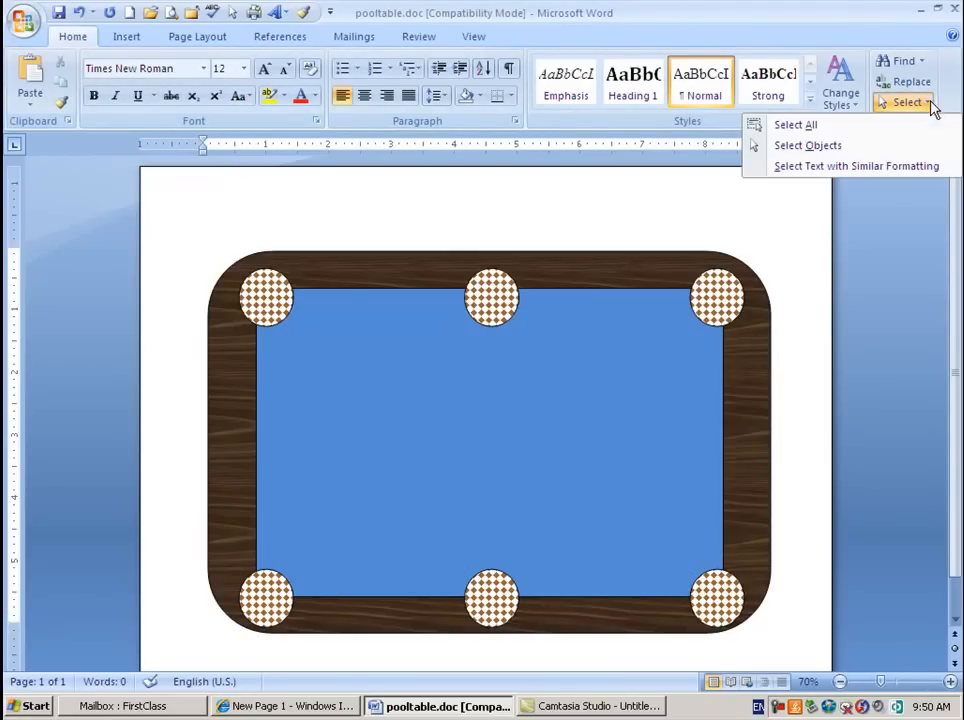
left_click(812, 147)
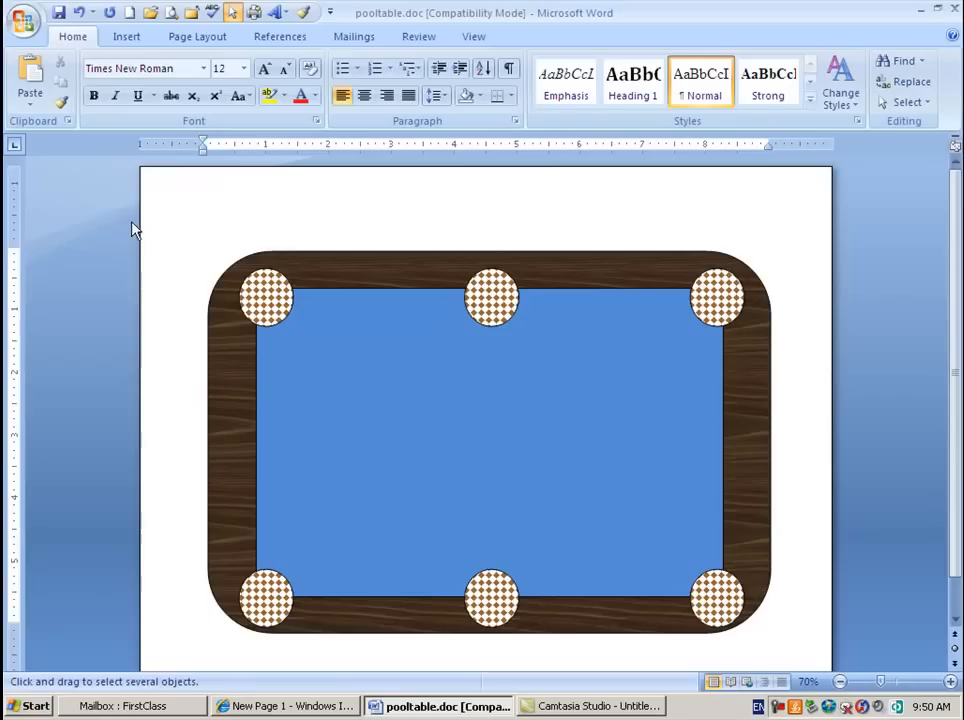
mouse_move(150, 200)
left_mouse_down()
mouse_move(409, 372)
mouse_move(727, 660)
mouse_move(813, 628)
left_mouse_up()
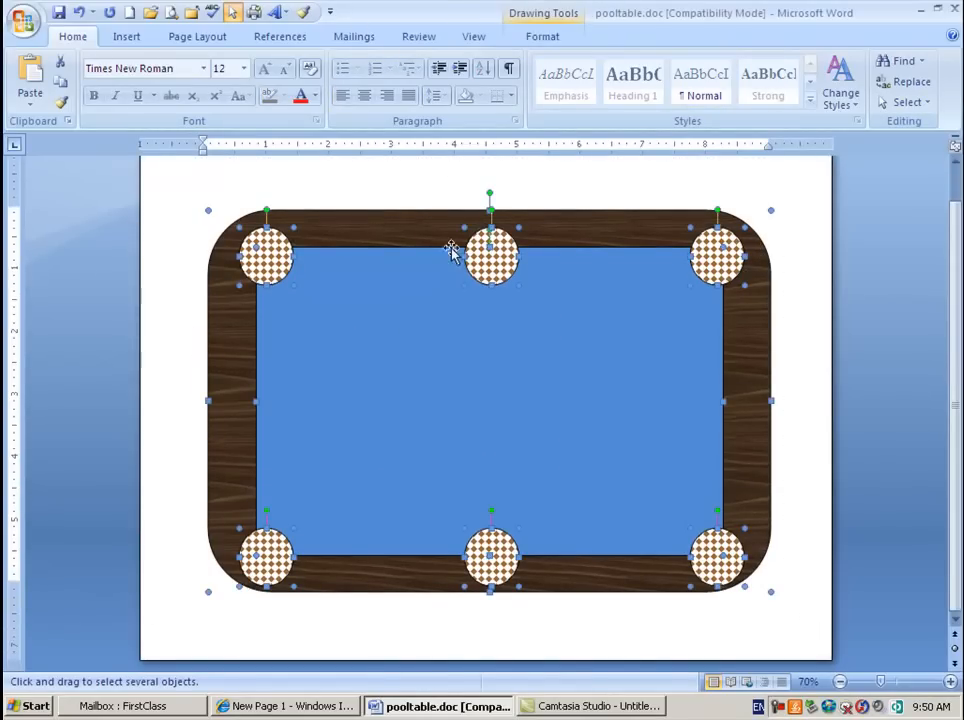
left_click(124, 39)
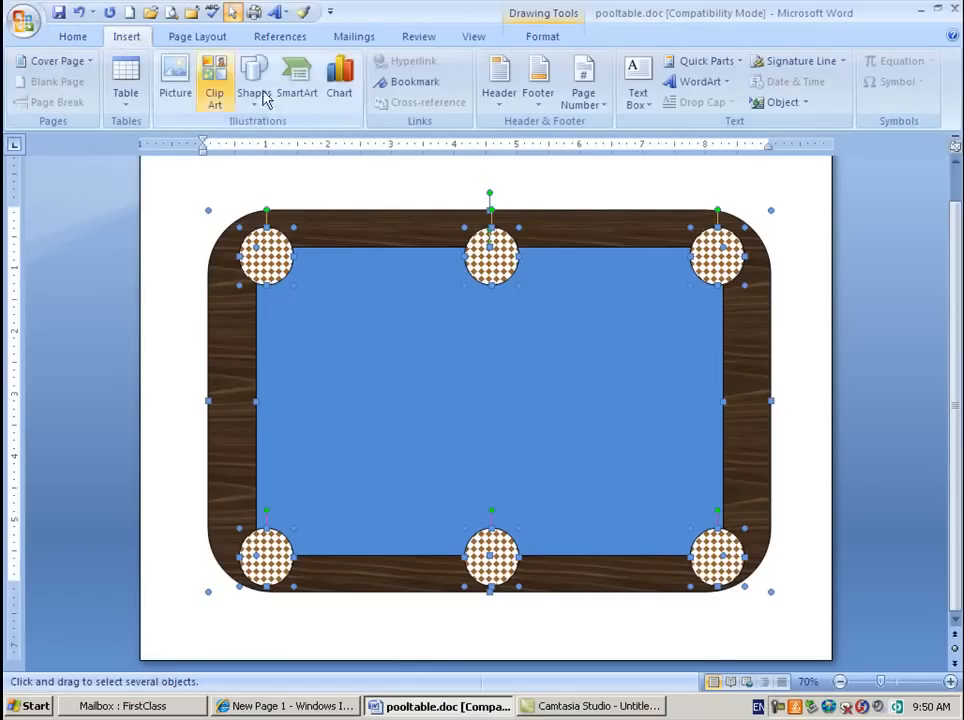
left_click(526, 220)
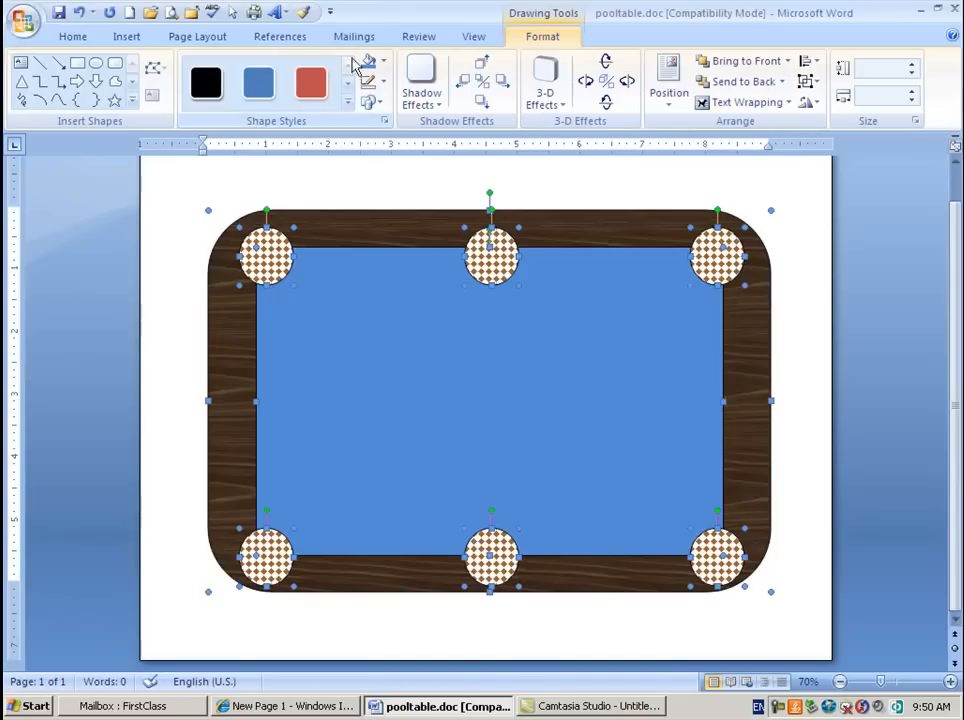
left_click(819, 106)
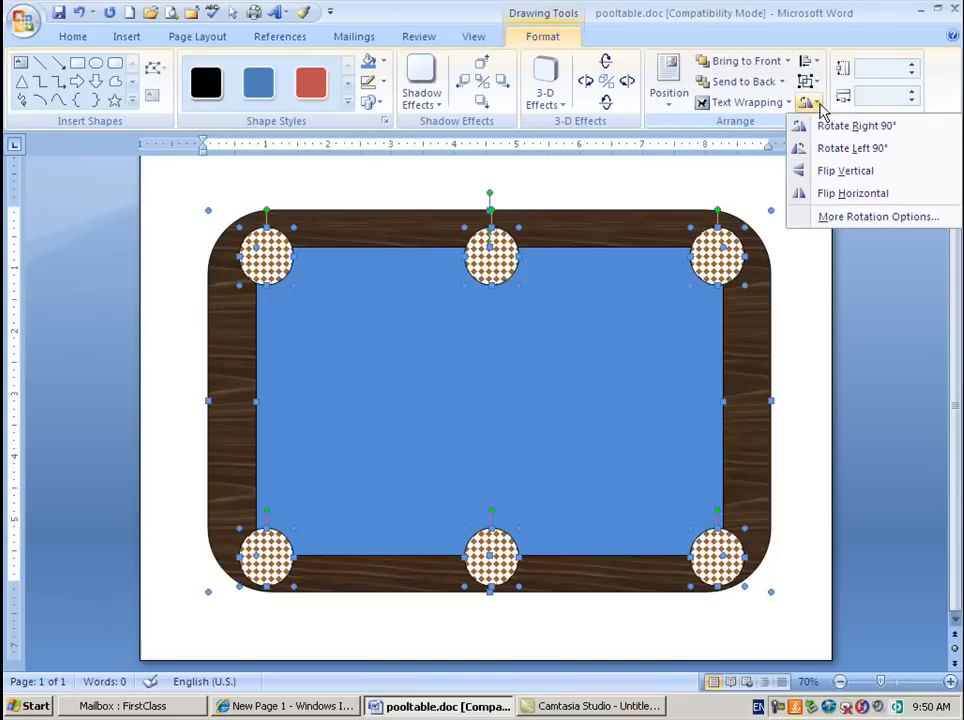
left_click(812, 82)
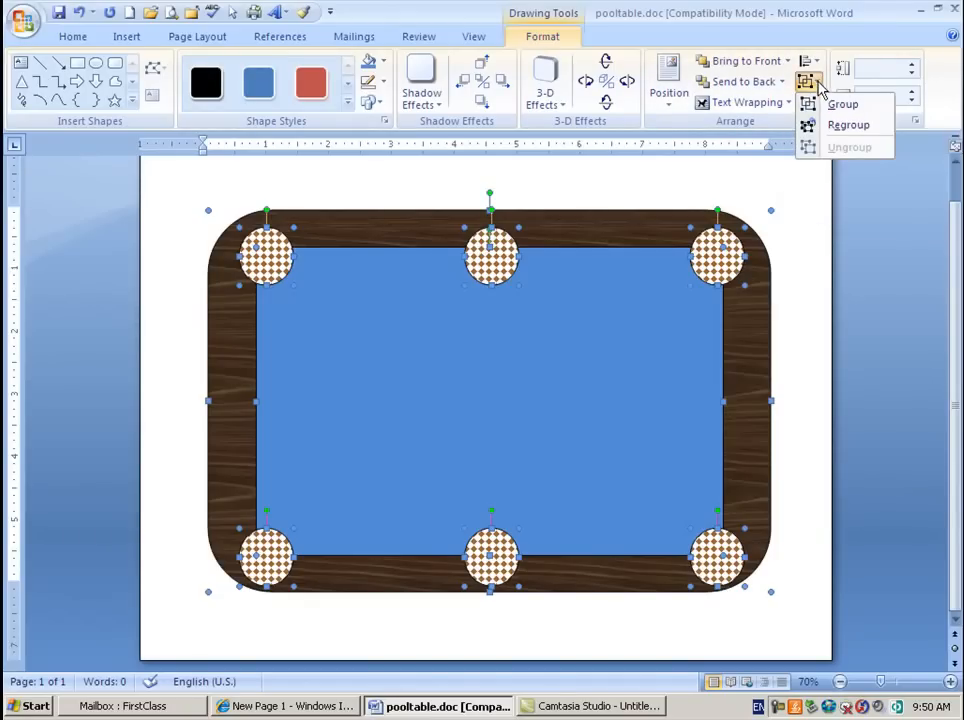
left_click(840, 105)
Step: Reposition the grouped pool table slightly lower on the page and deselect it
left_click_drag(505, 305, 518, 344)
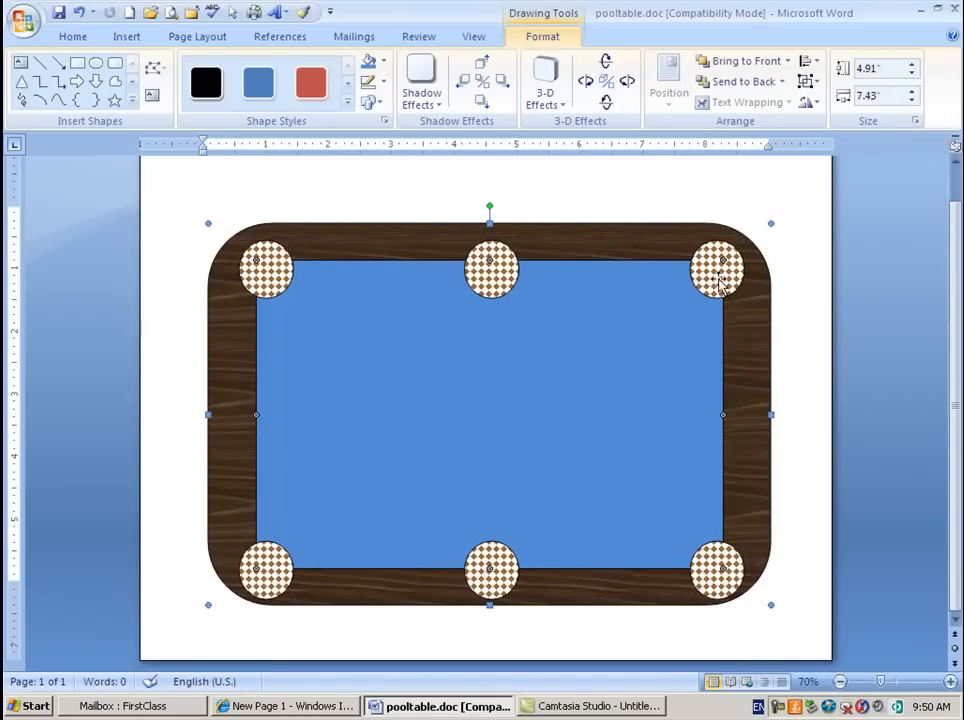
left_click(789, 312)
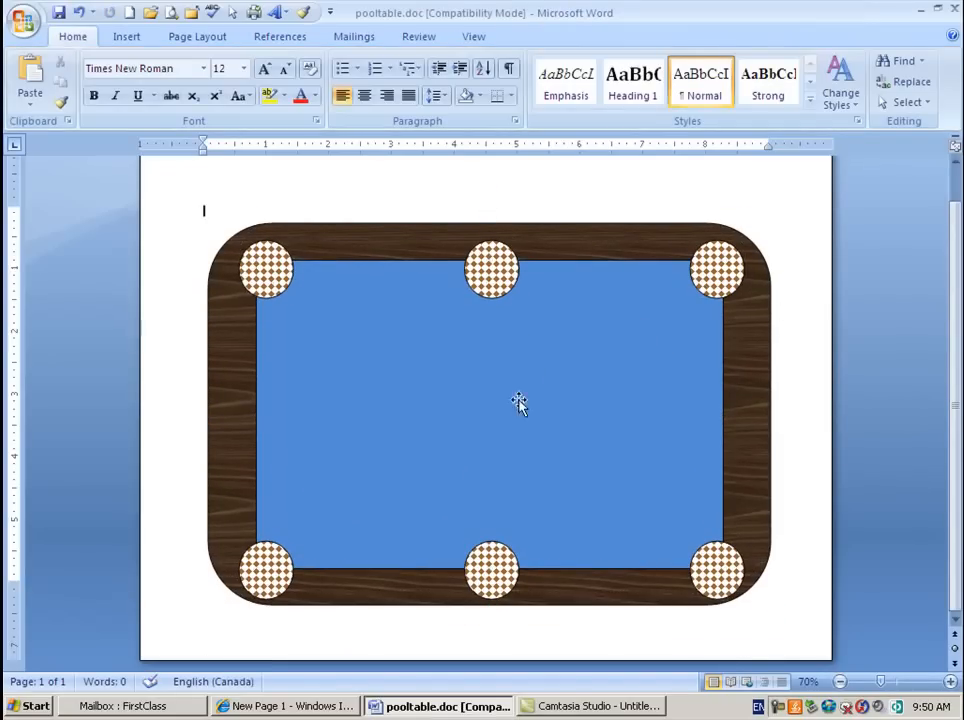
left_click(579, 312)
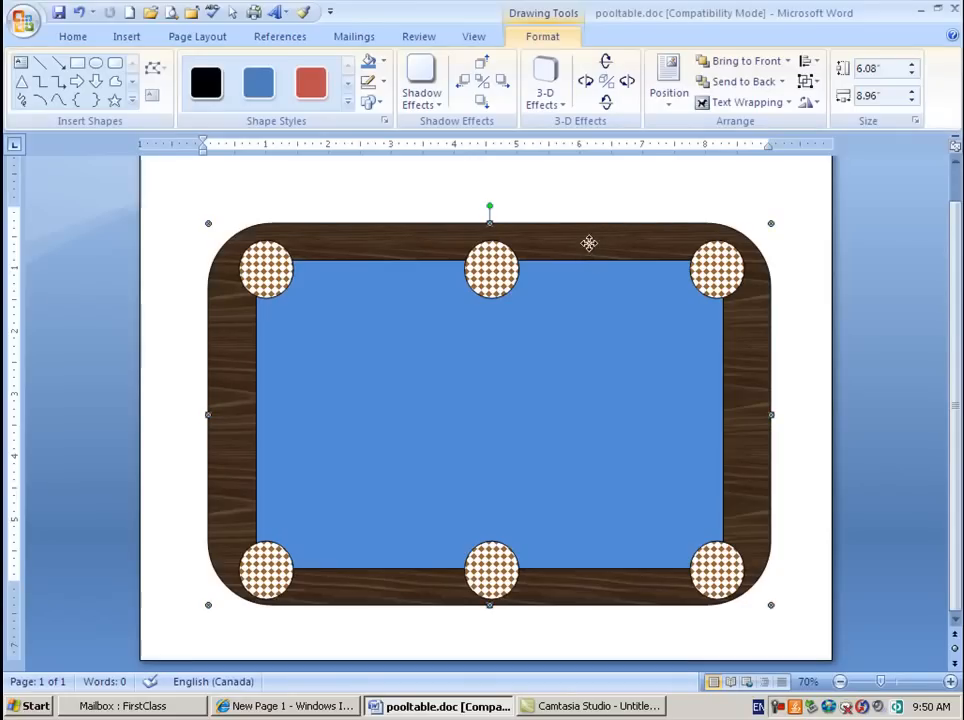
left_click_drag(590, 250, 590, 246)
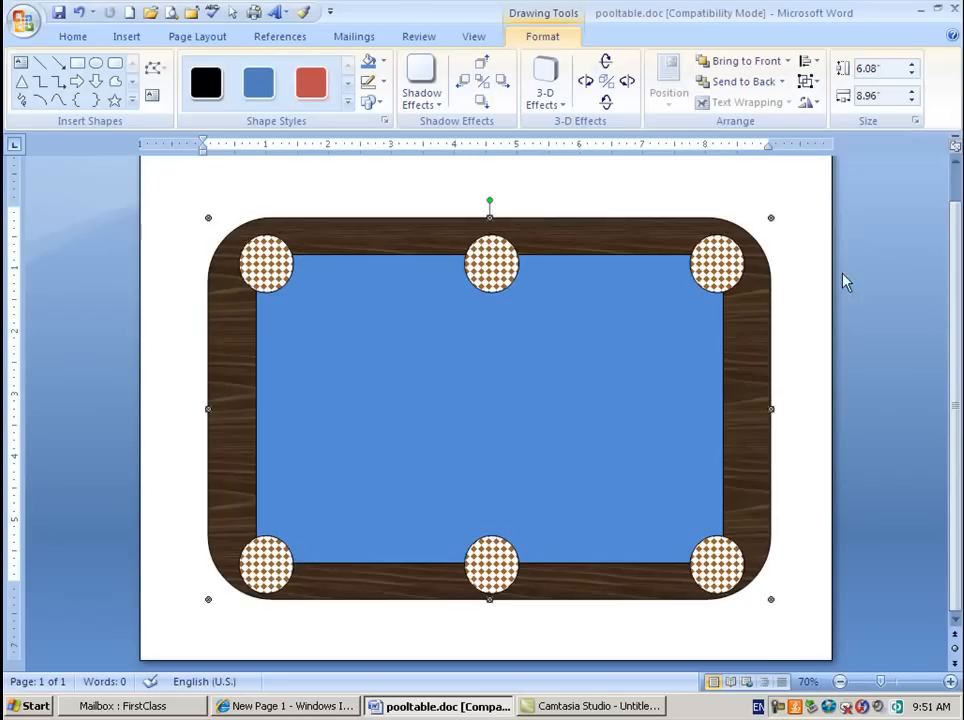
left_click(801, 289)
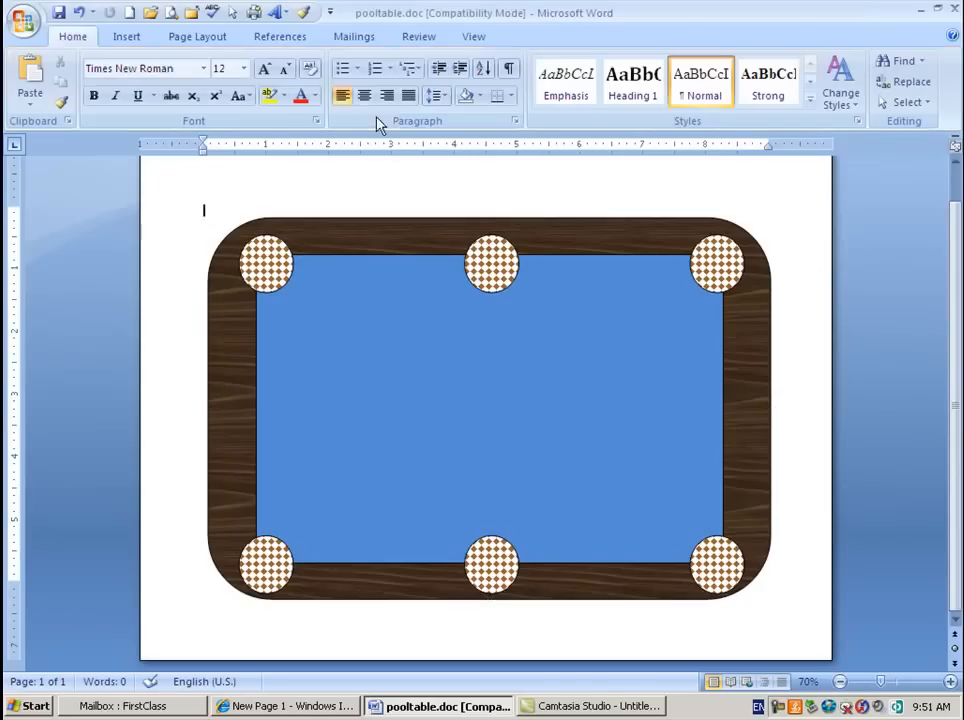
Step: Draw a circle between the blue surface's upper-left and upper-middle pockets and size it to about 0.55" high and wide
left_click(131, 38)
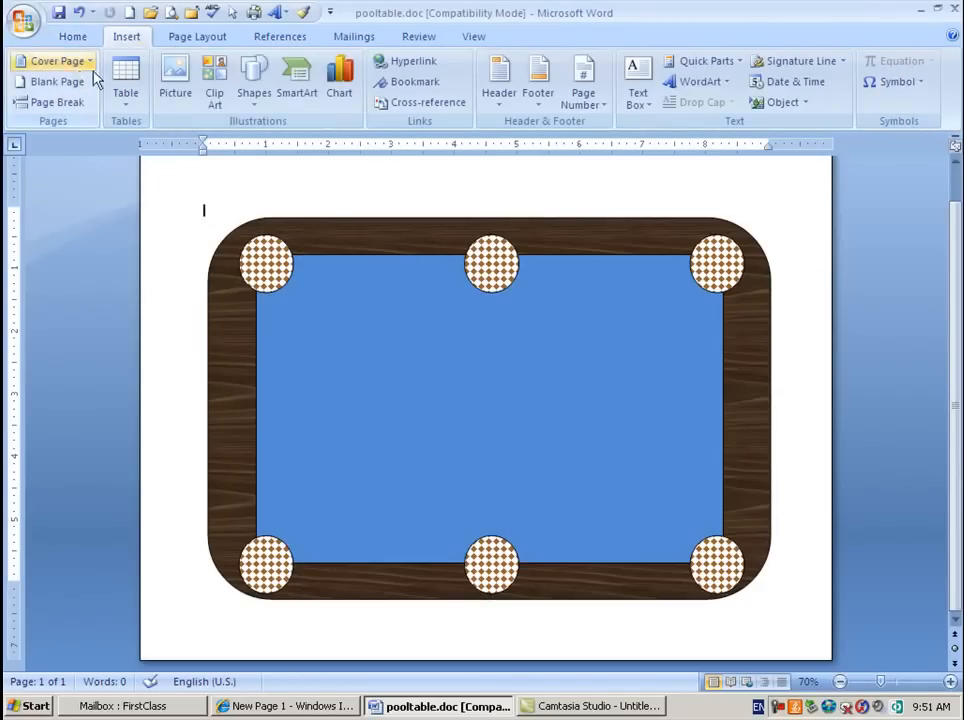
left_click(252, 92)
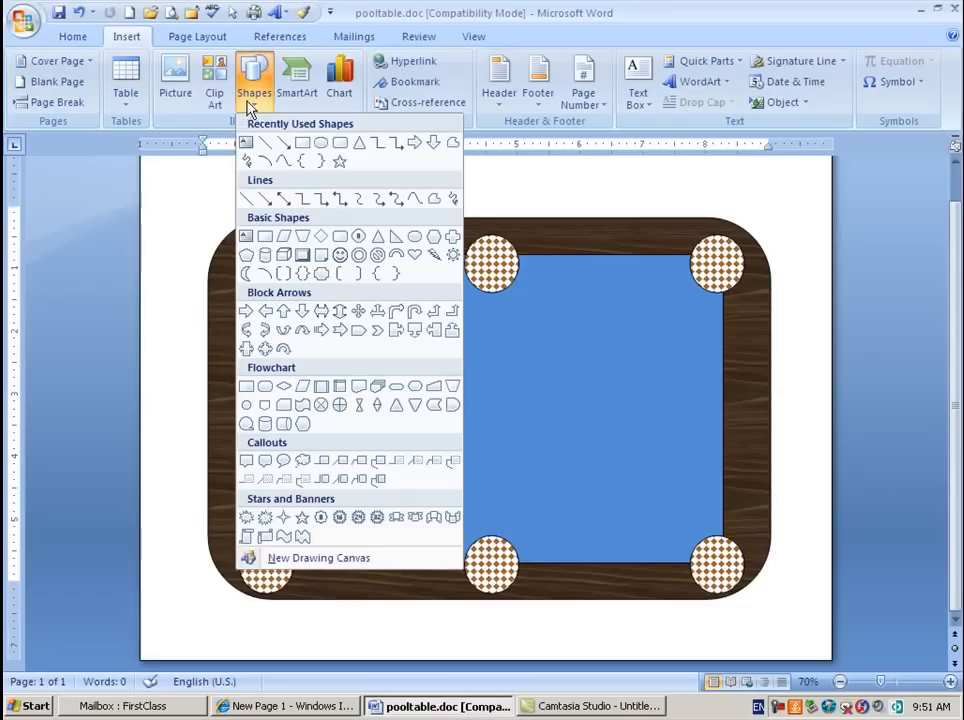
left_click(324, 144)
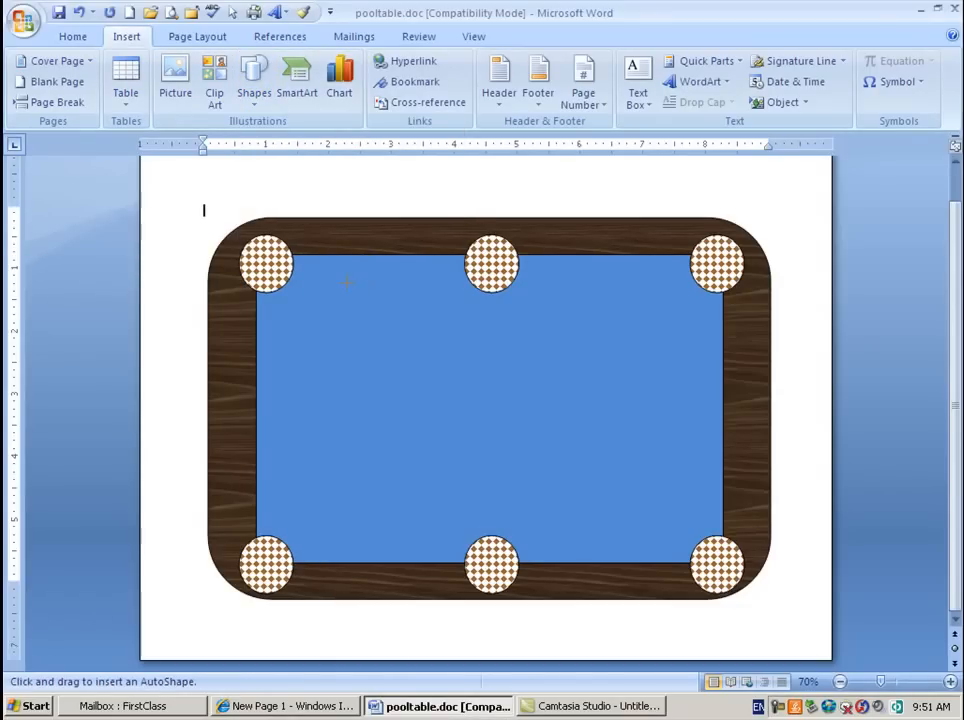
key("Escape")
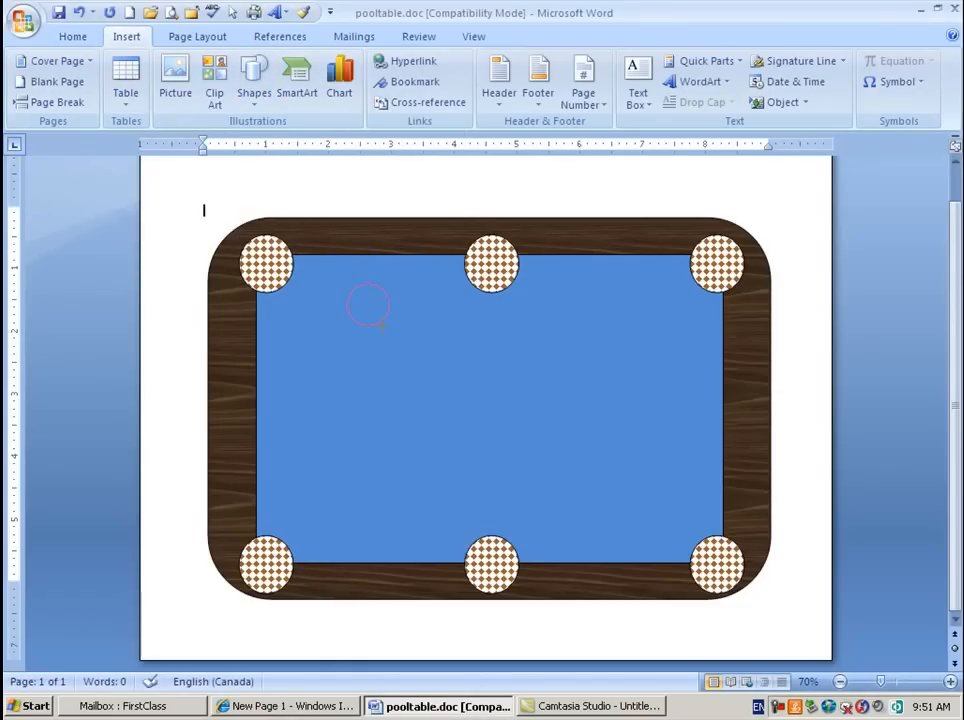
left_click_drag(380, 322, 381, 312)
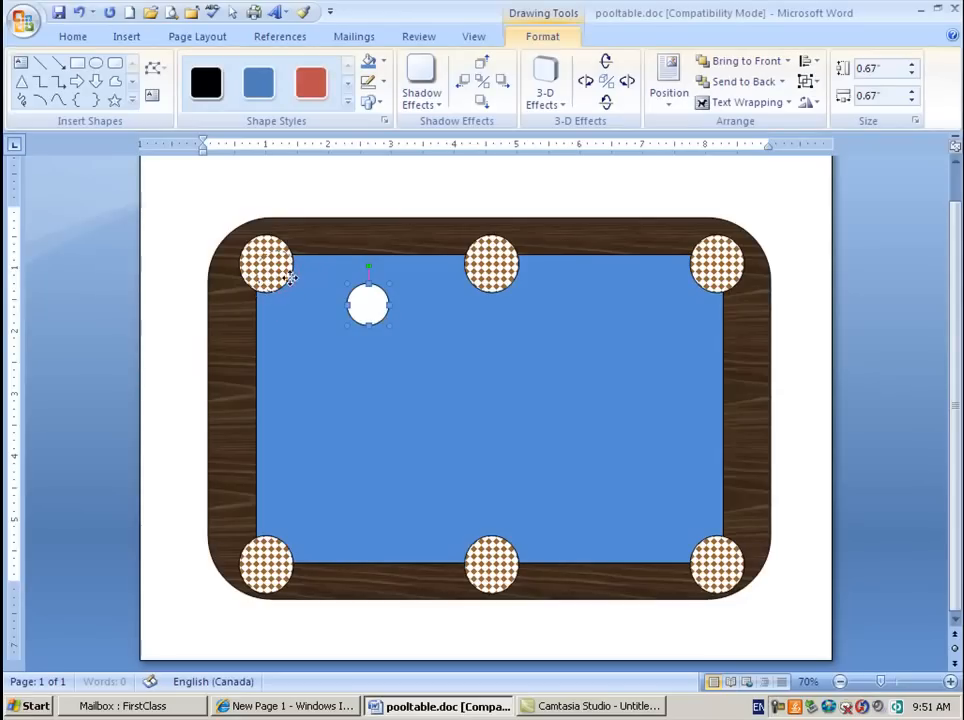
left_click_drag(371, 313, 365, 313)
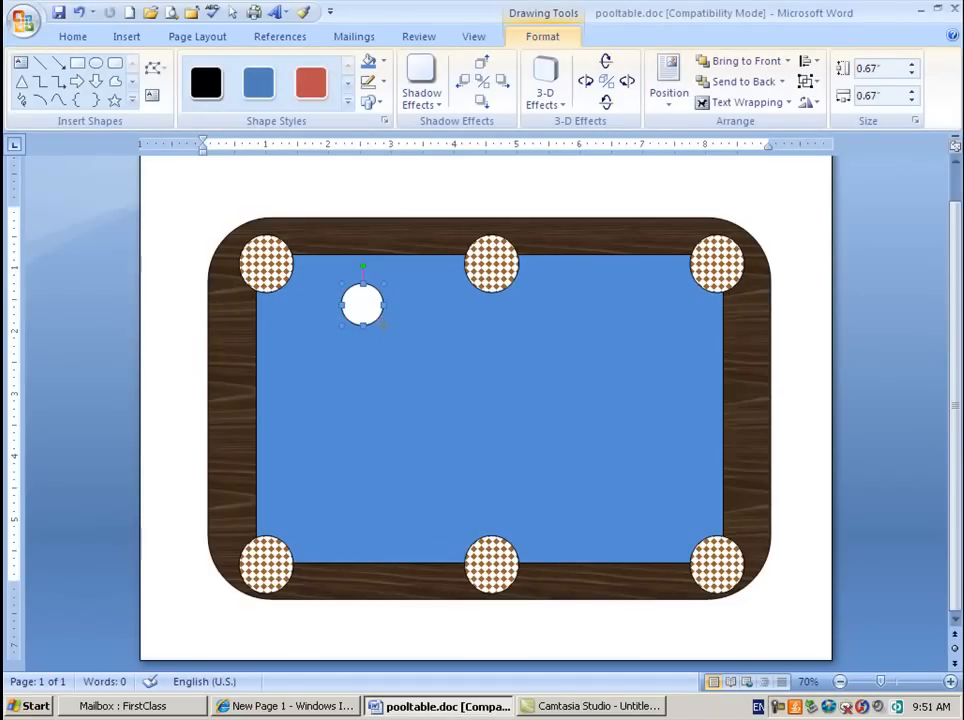
left_click_drag(376, 310, 378, 318)
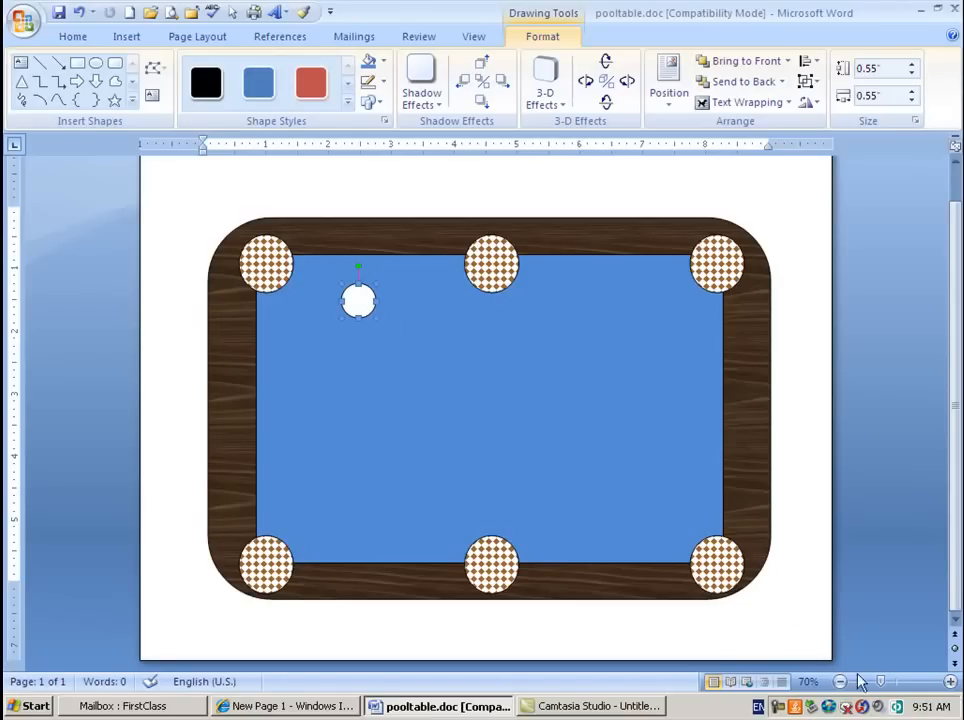
Step: Duplicate the white circle directly to its right so that the two circles touch
scroll(415, 405, "up", 1)
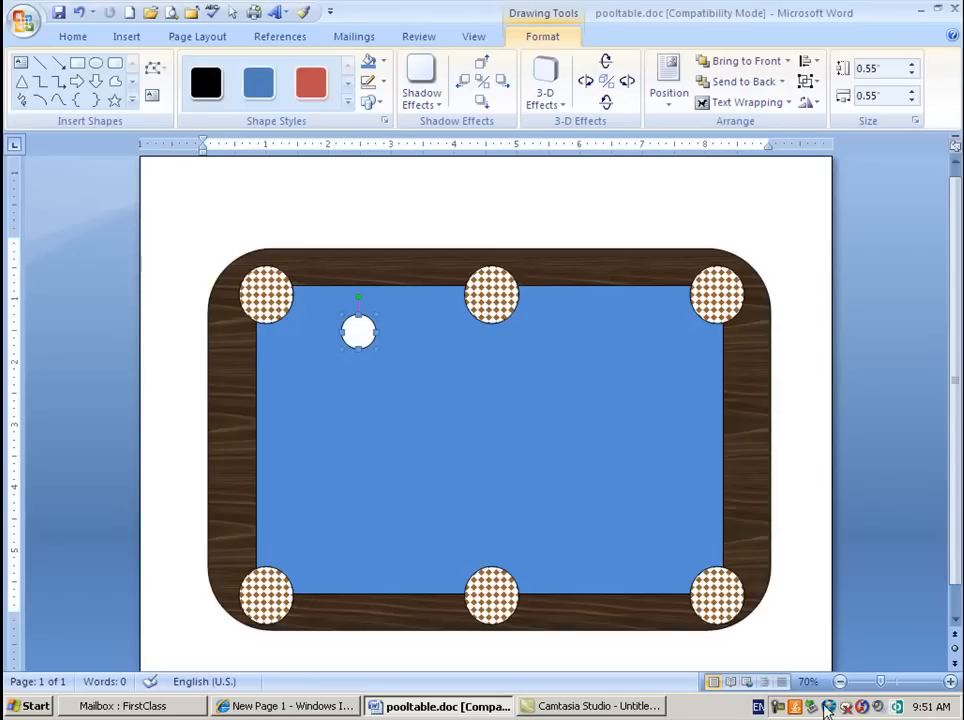
left_click(950, 681)
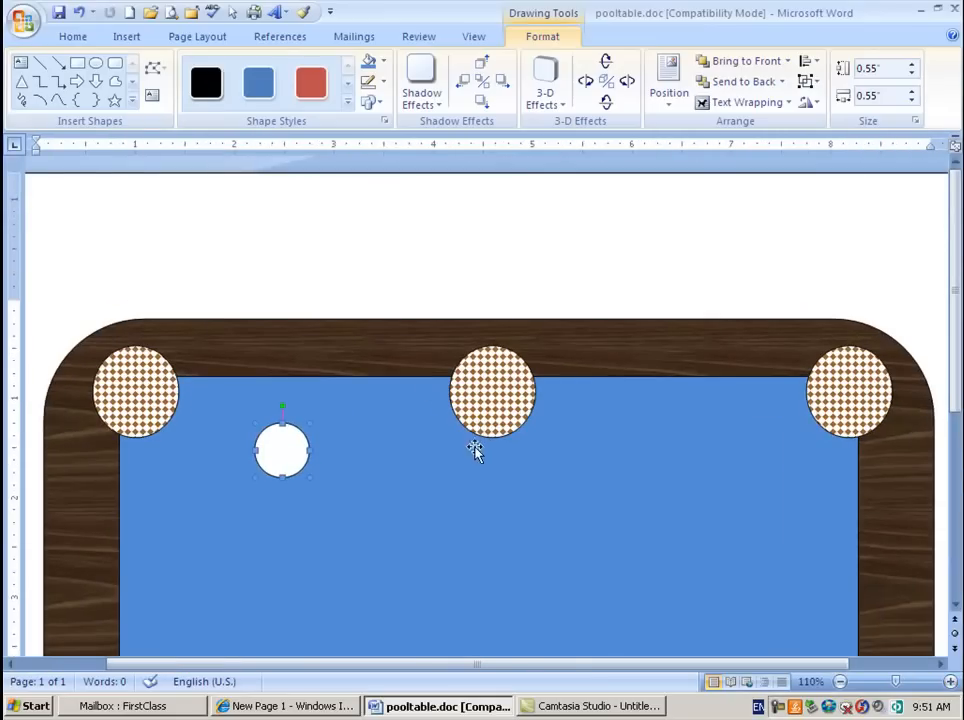
left_click_drag(283, 443, 343, 445)
Step: Set the left white circle's height and width to 0.27" and place it inside the upper-right part of the larger white circle
left_click(281, 447)
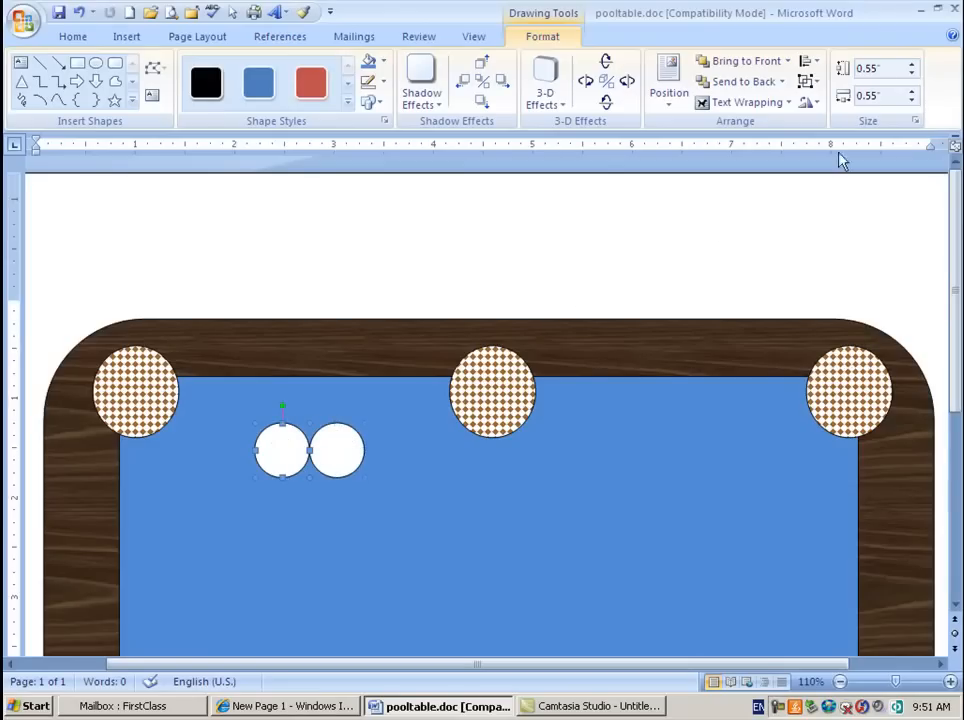
left_click(880, 67)
left_click(882, 66)
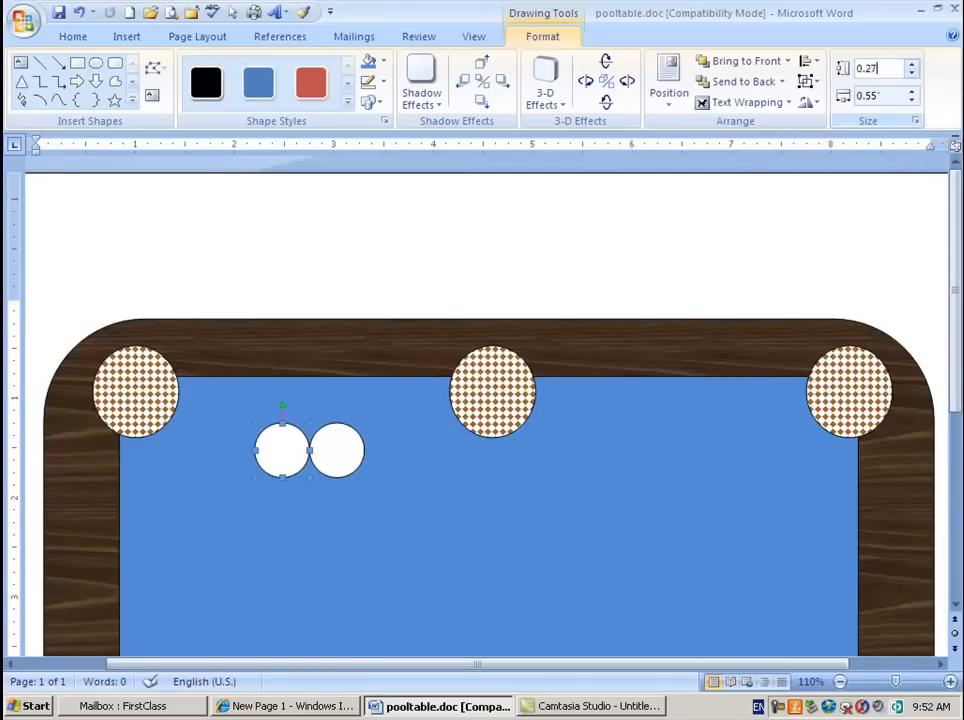
left_click(870, 93)
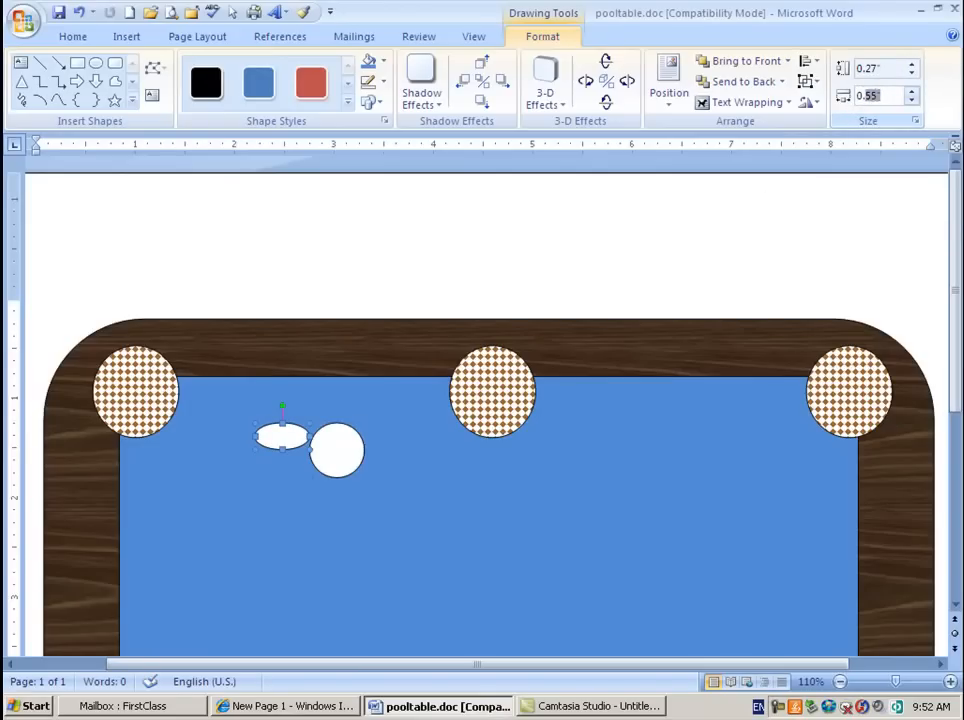
key("Return")
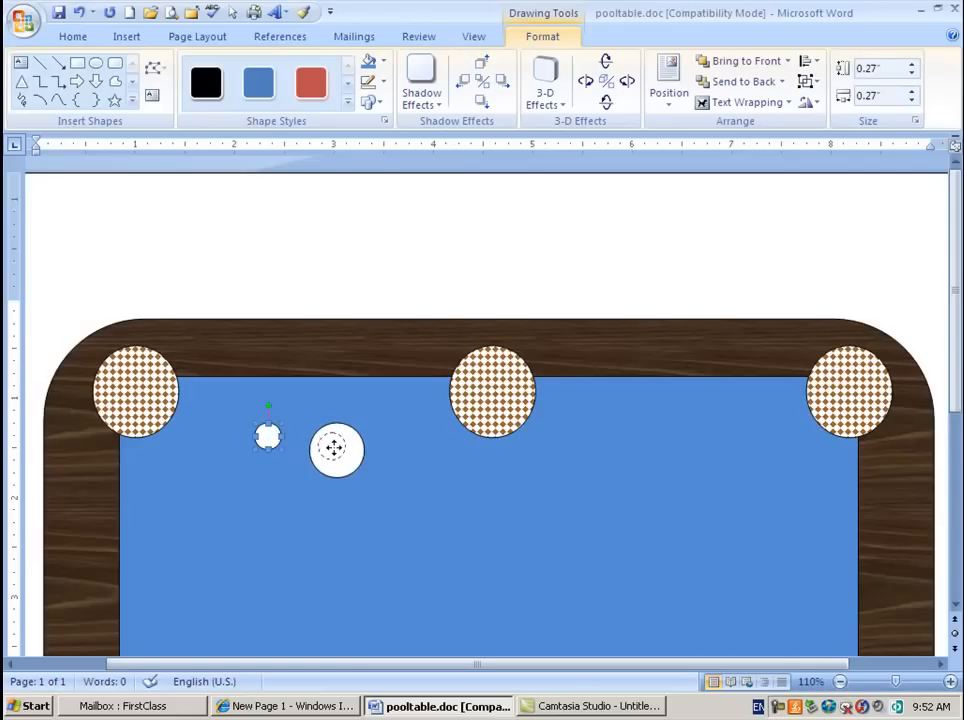
left_click_drag(340, 452, 350, 444)
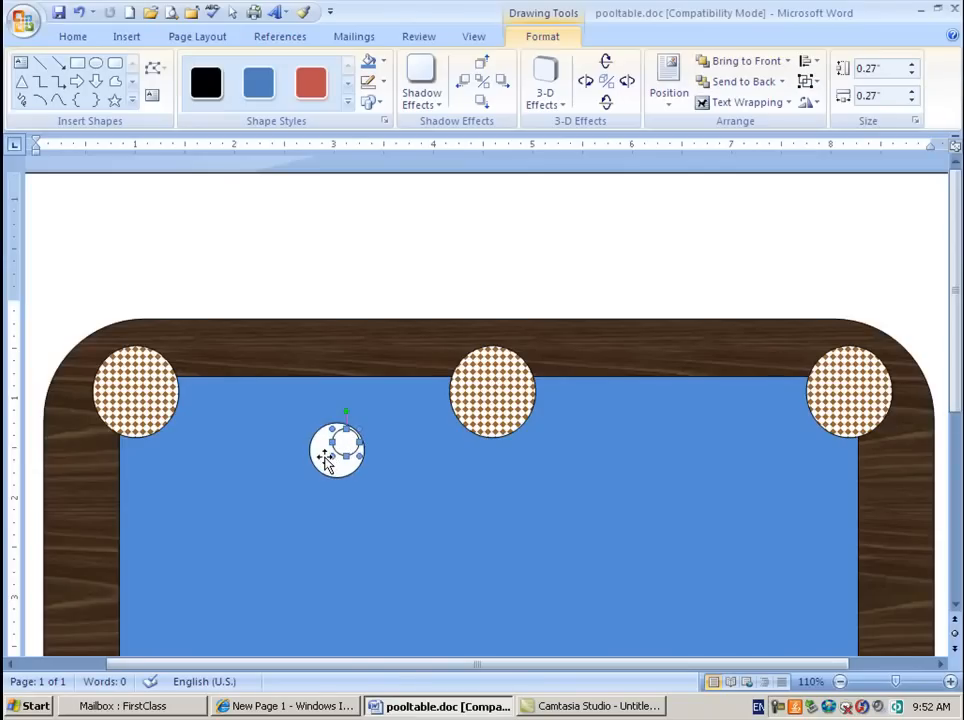
Step: Select the large and small white circles together and duplicate the pair twice to make three blank balls on the blue surface
mouse_move(325, 462)
left_mouse_down()
mouse_move(348, 445)
mouse_move(328, 458)
left_mouse_up()
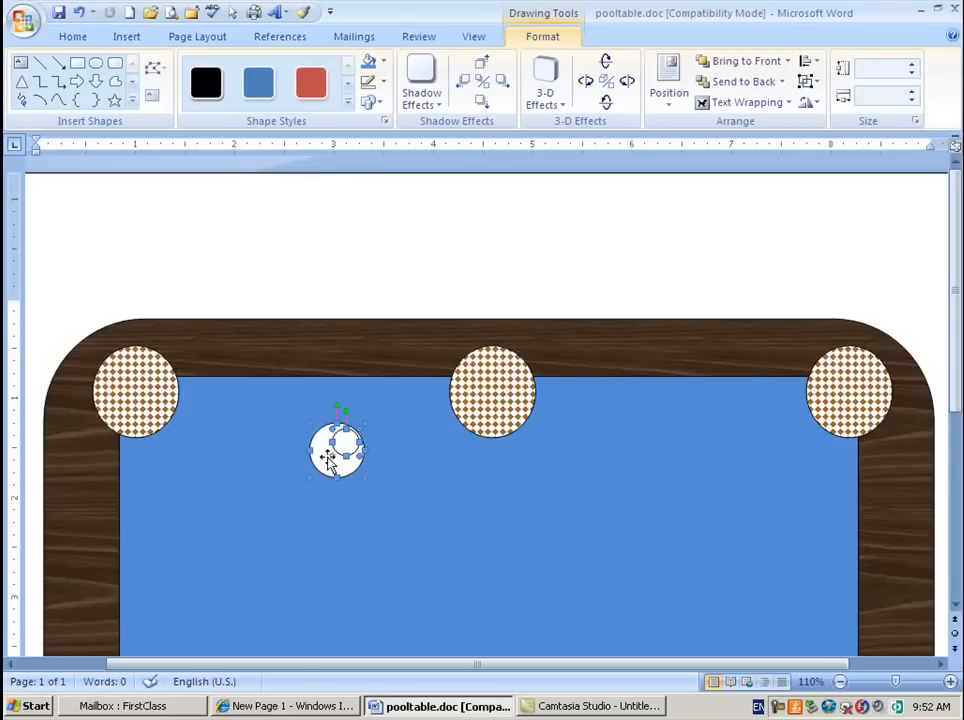
left_click_drag(400, 490, 313, 522)
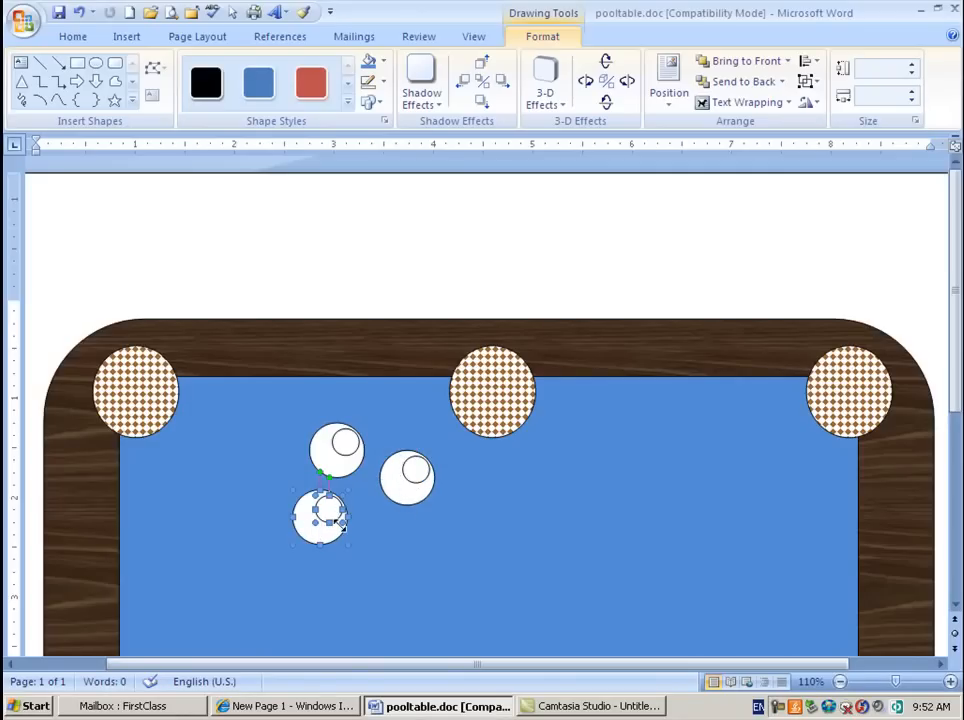
left_click(345, 450)
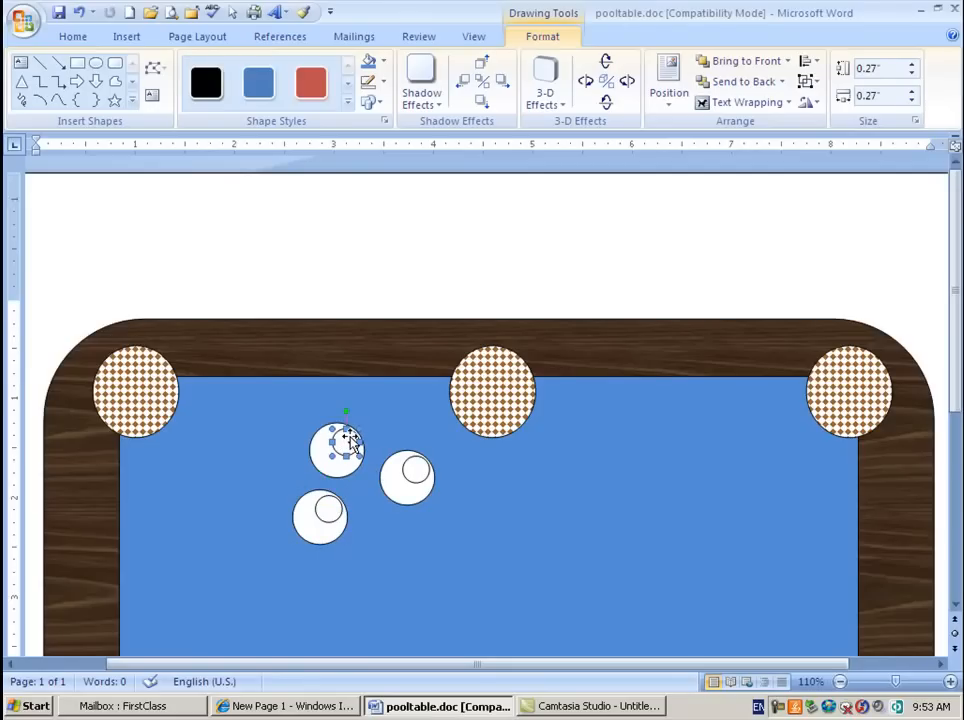
Step: Insert WordArt in the first plain outlined style with the text 8, keeping Arial Black at size 36
left_click(126, 40)
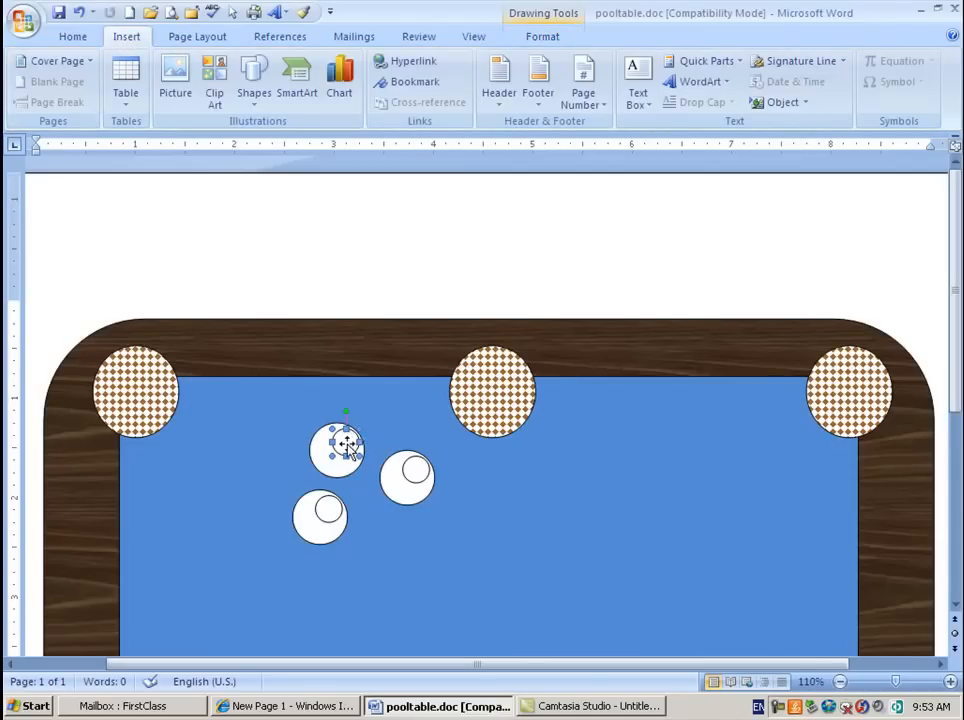
left_click(712, 82)
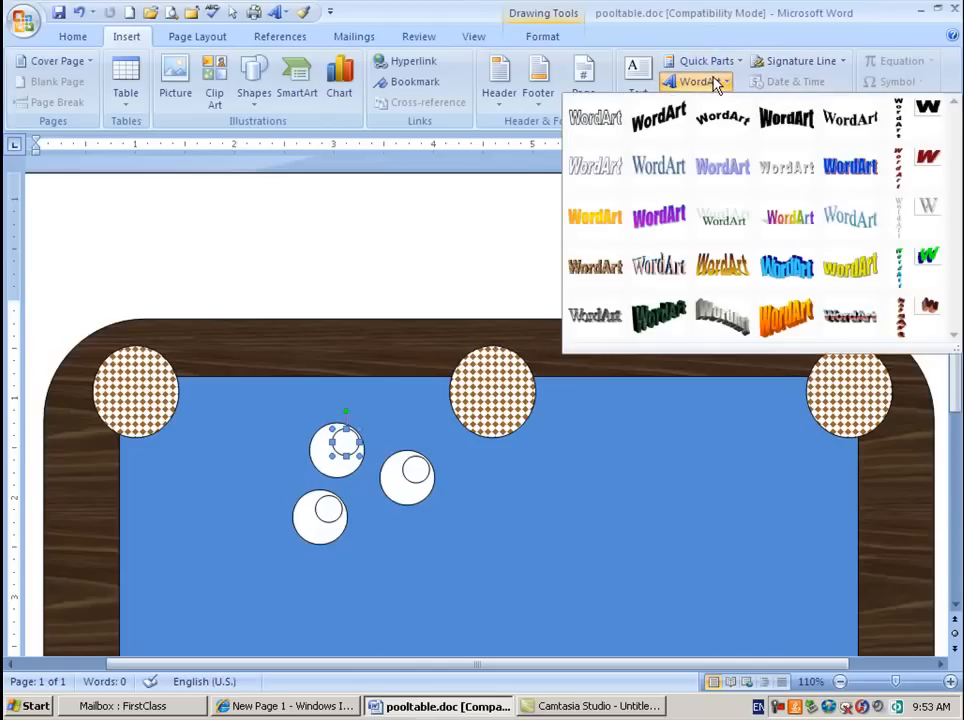
left_click(607, 128)
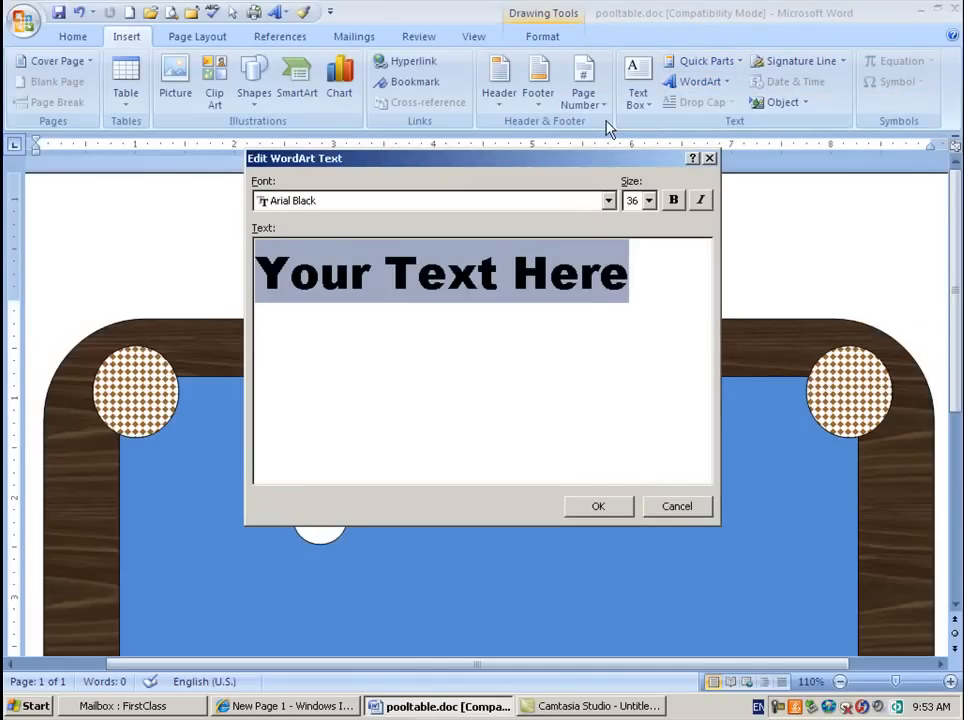
type("8")
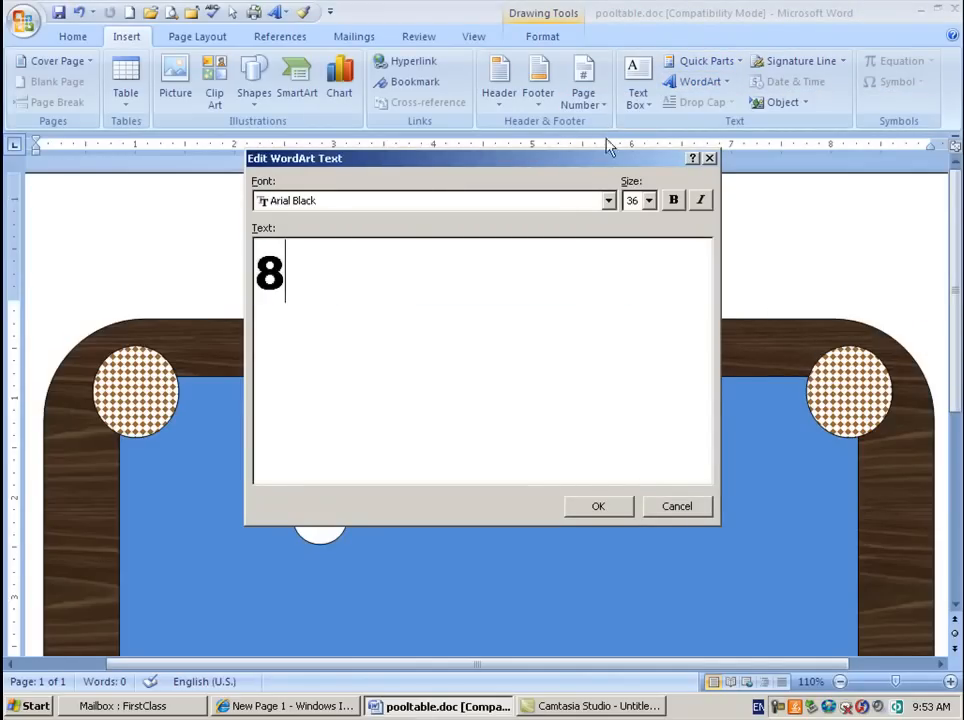
left_click(622, 507)
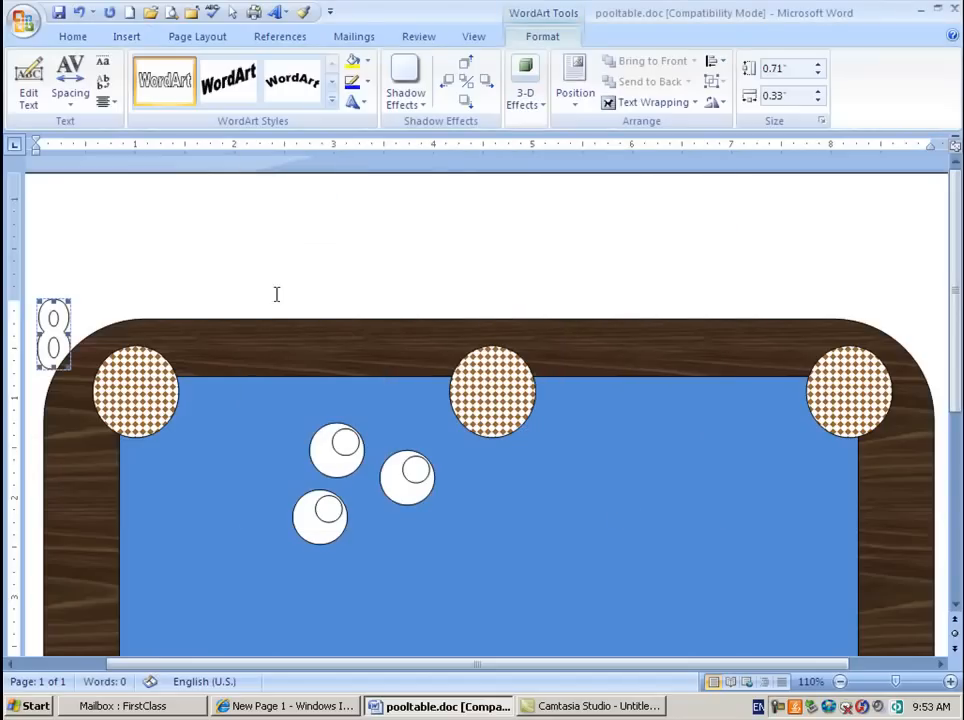
Step: Set the 8's text wrapping so it floats, shrink it to about 0.28" by 0.19", and move it onto the topmost ball's small circle
left_click(697, 104)
left_click(684, 211)
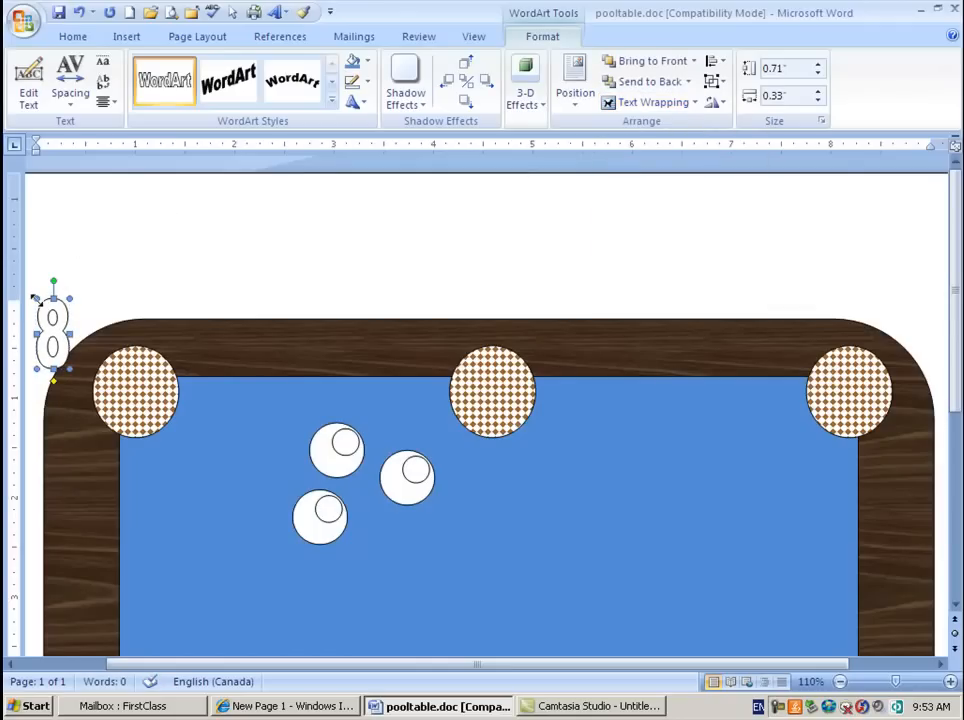
left_click_drag(36, 298, 50, 342)
left_click(57, 351)
left_click(60, 355)
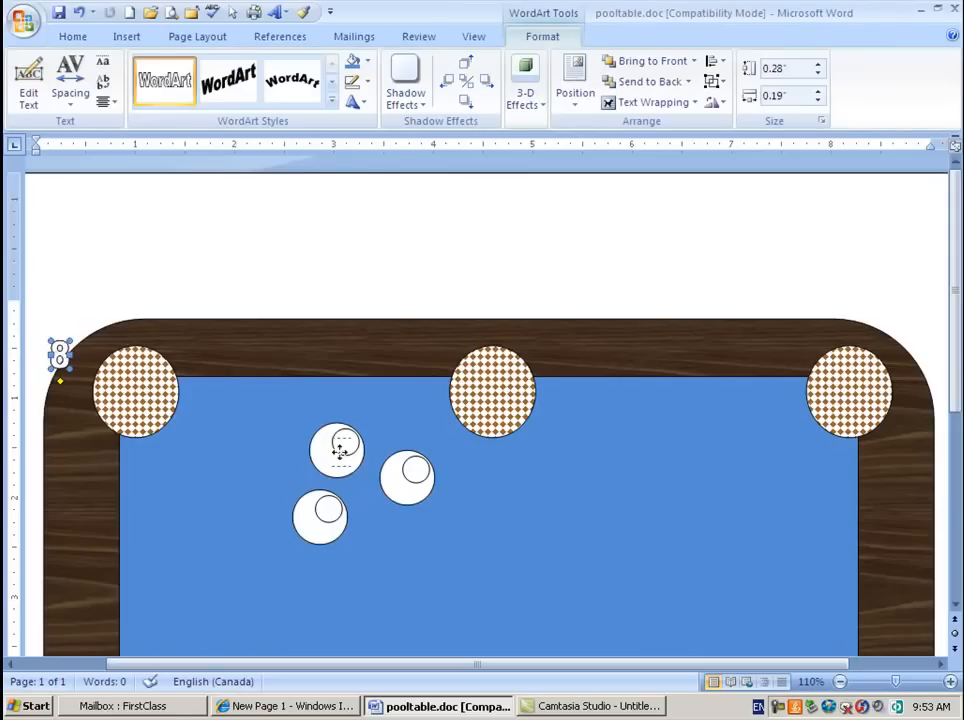
left_click_drag(346, 441, 347, 443)
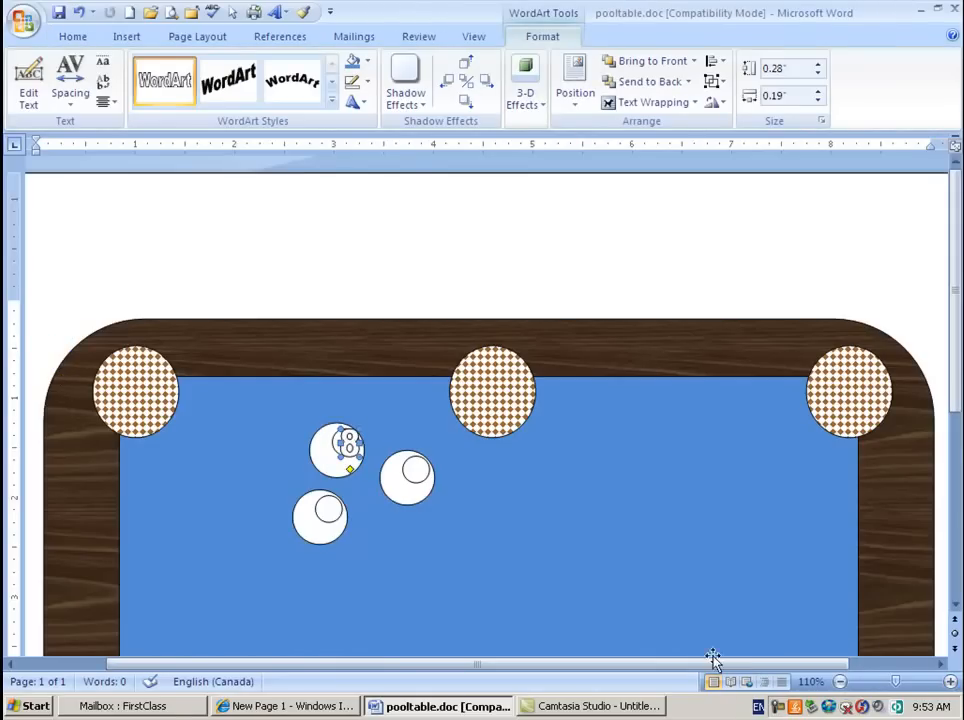
Step: Shrink the 8 to about 0.19" by 0.11", center it in the ball's small circle, and fill it black
scroll(573, 531, "up", 10)
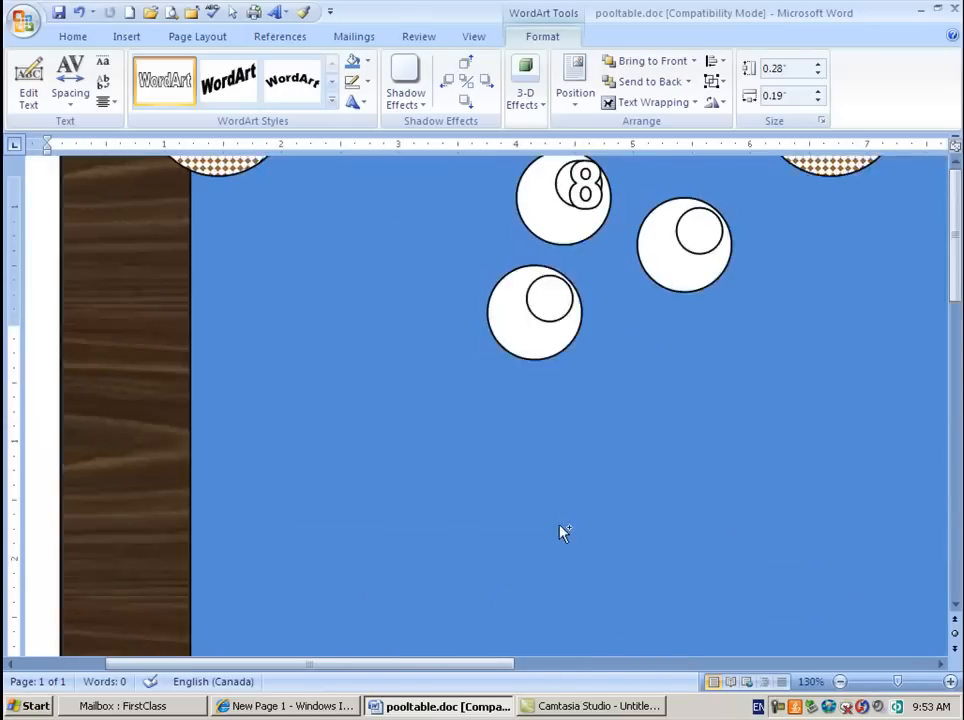
scroll(563, 533, "up", 10)
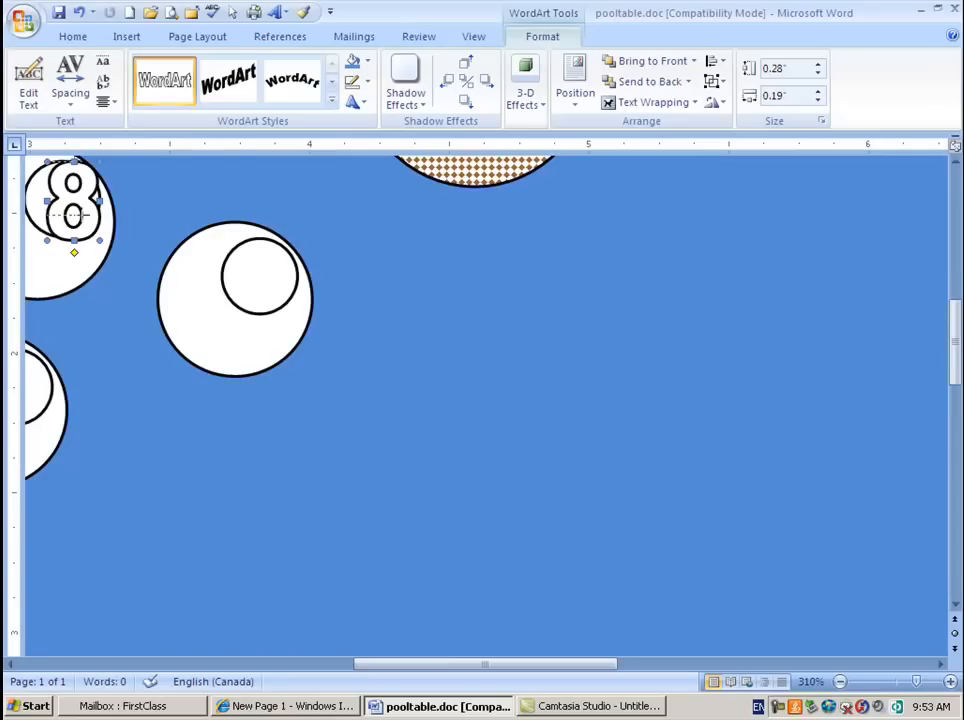
left_click_drag(75, 212, 70, 206)
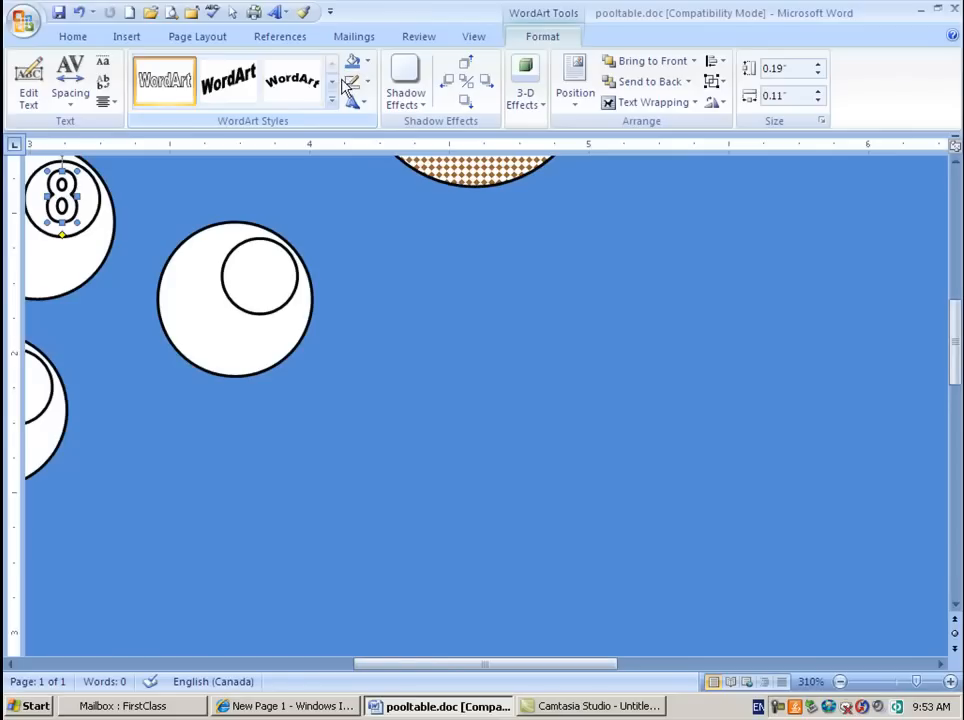
left_click(368, 64)
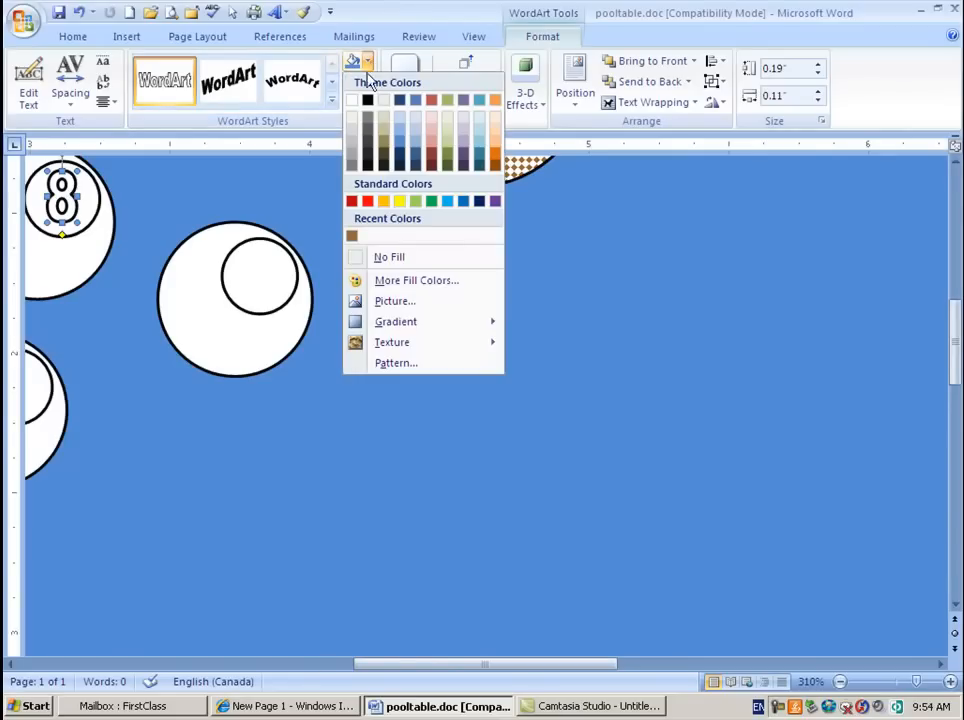
left_click(367, 102)
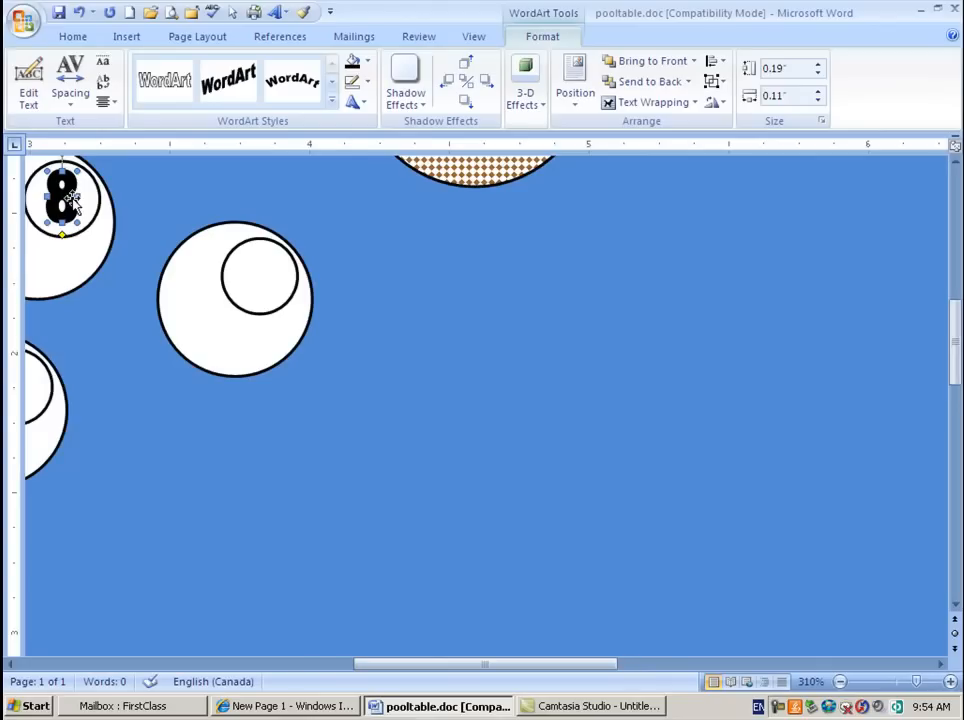
Step: Copy the black 8 into the small circle of the lower-left ball
left_click_drag(72, 197, 808, 396)
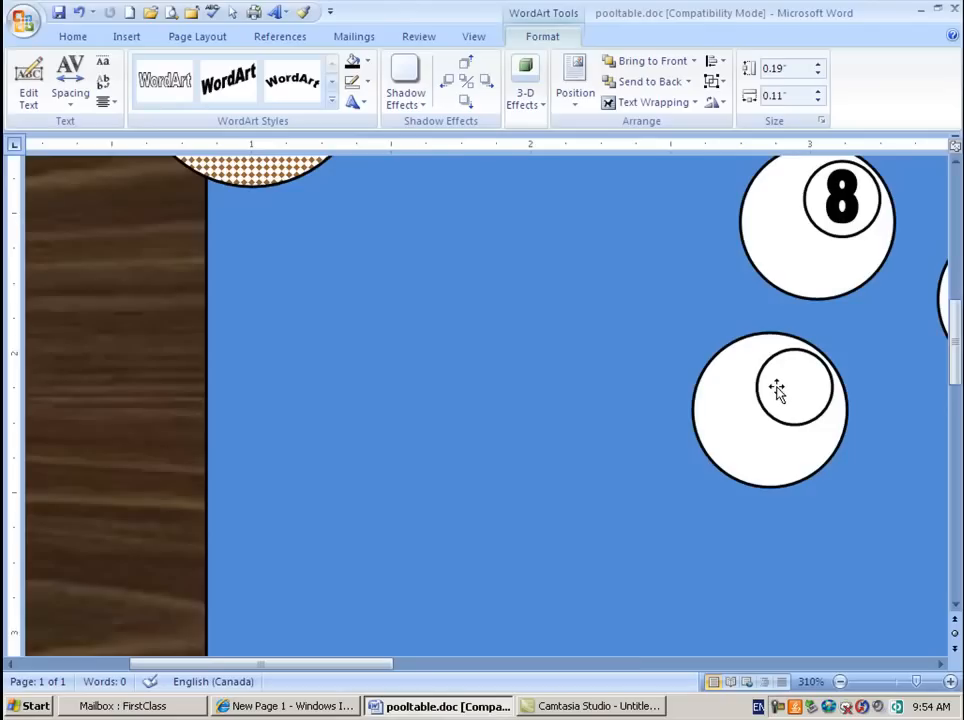
left_click_drag(837, 209, 801, 412)
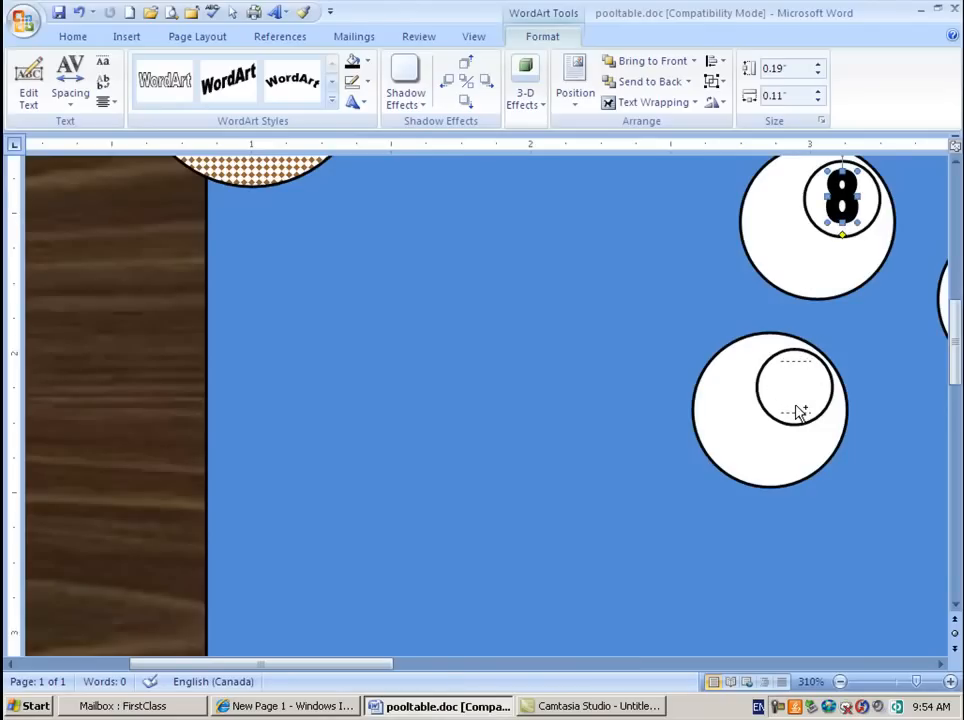
Step: Move the lower-left ball's small circle and an 8 off to its left, and delete the extra 8 left on the ball
mouse_move(797, 408)
left_mouse_down()
mouse_move(757, 394)
mouse_move(628, 396)
mouse_move(644, 400)
left_mouse_up()
left_click_drag(805, 395, 636, 399)
left_click(805, 397)
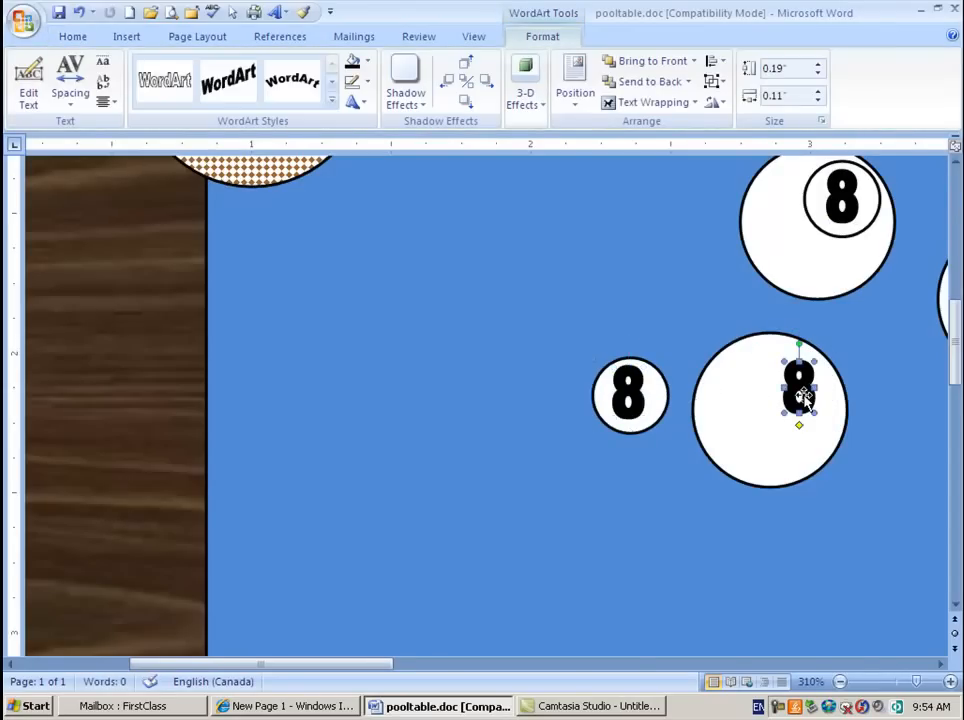
key("Delete")
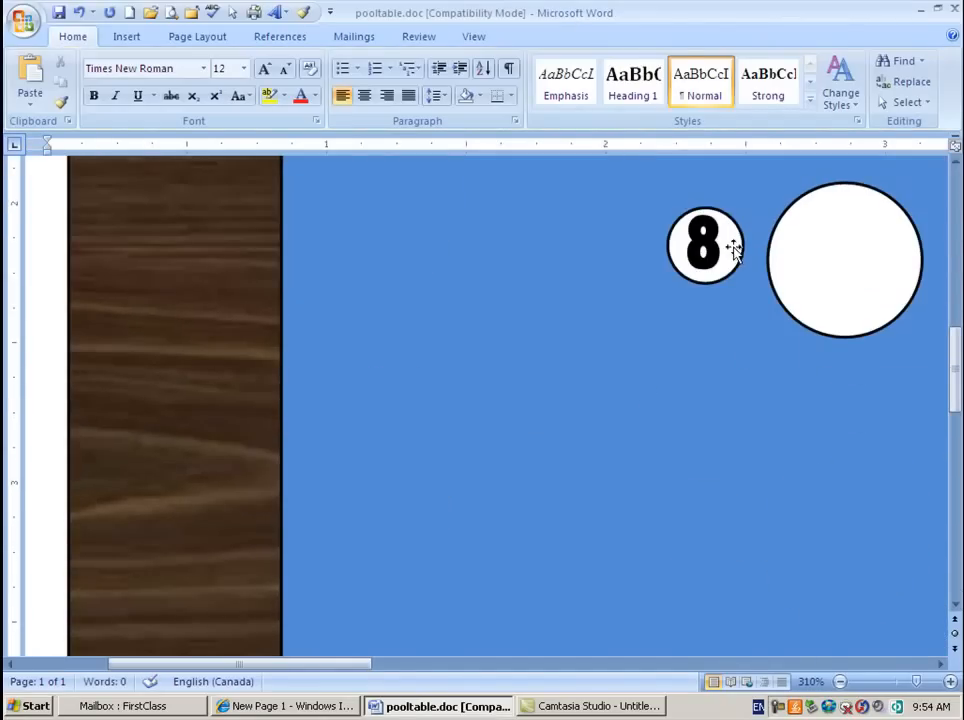
Step: Move the small circle and its 8 back onto the upper-right part of the lower-left ball
left_click_drag(735, 250, 902, 247)
left_click(702, 250)
left_click_drag(702, 250, 869, 252)
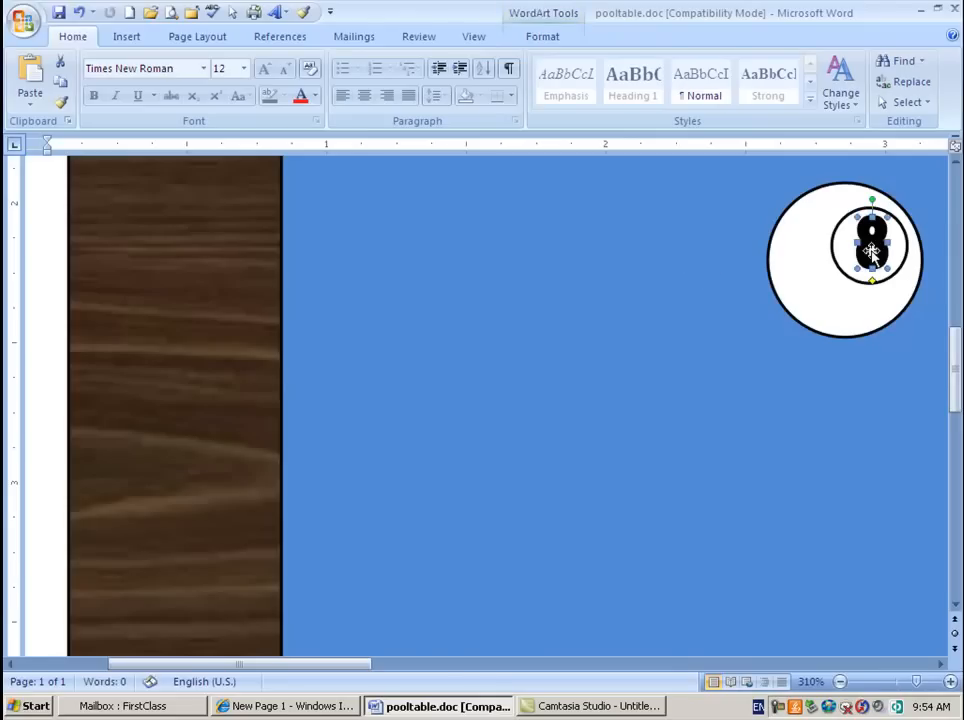
Step: Change the WordArt text on the lower-left ball from 8 to 1
left_click(874, 255)
right_click(867, 248)
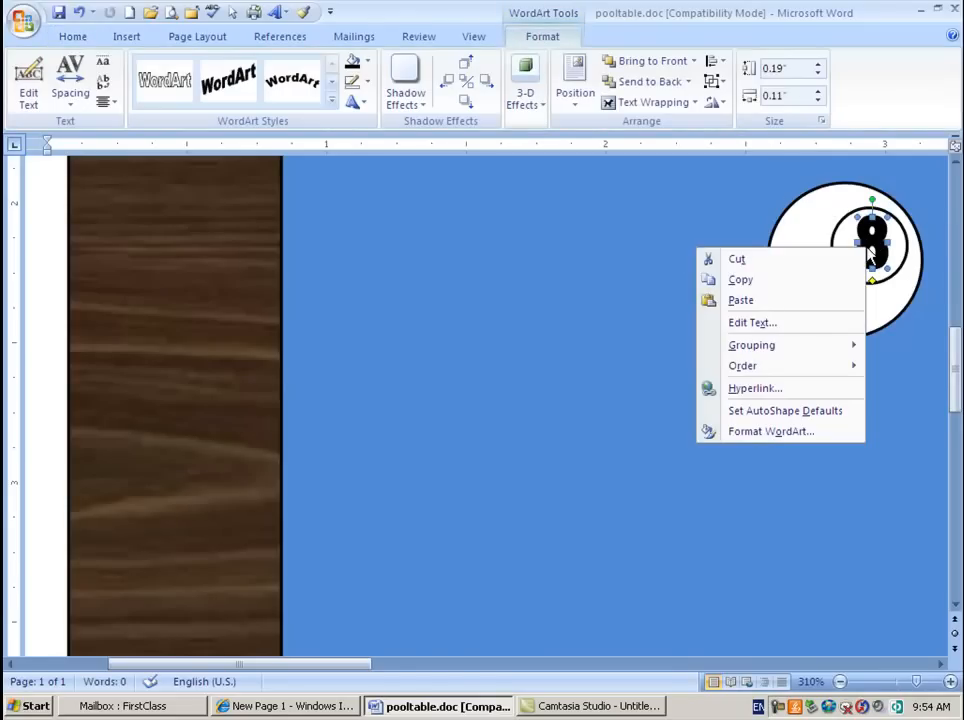
left_click(778, 323)
type("1")
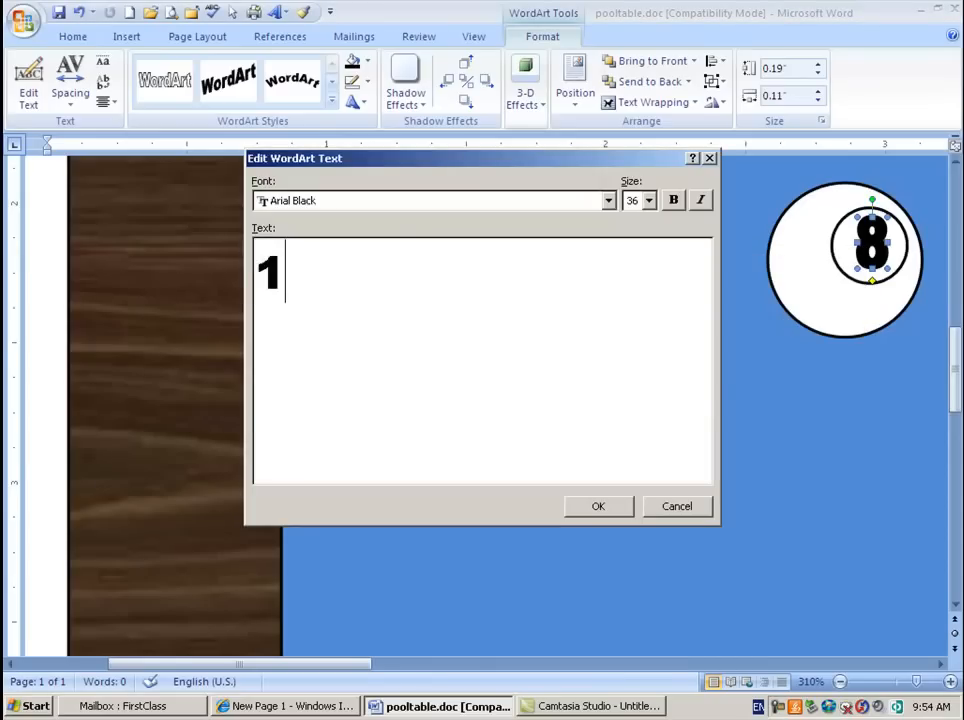
left_click(614, 507)
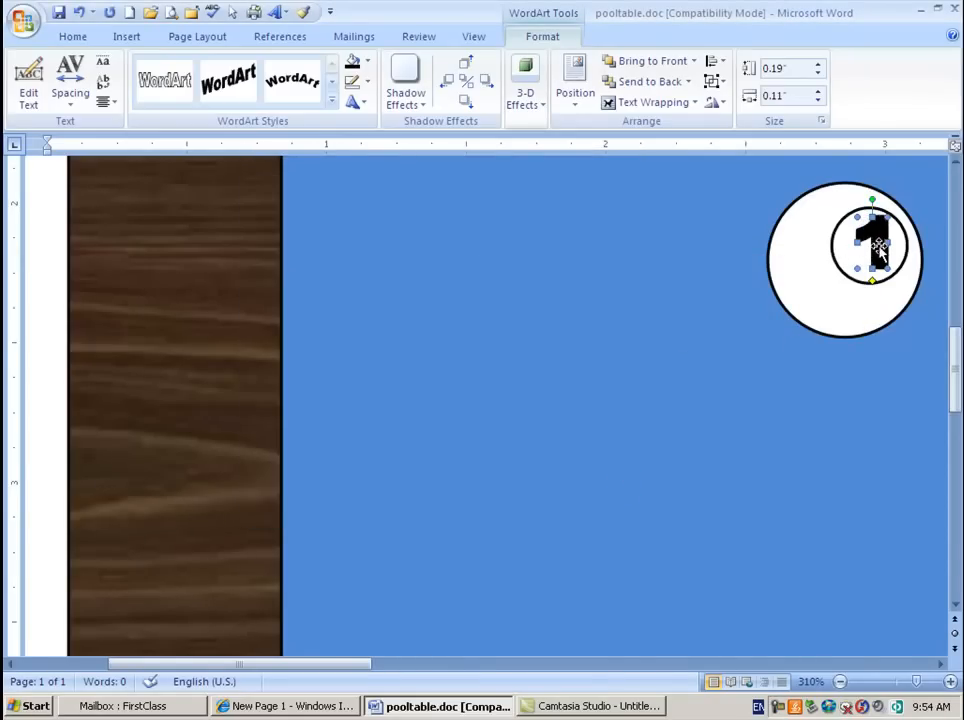
Step: Fill the large circle of the number 1 ball with standard yellow
left_click(813, 273)
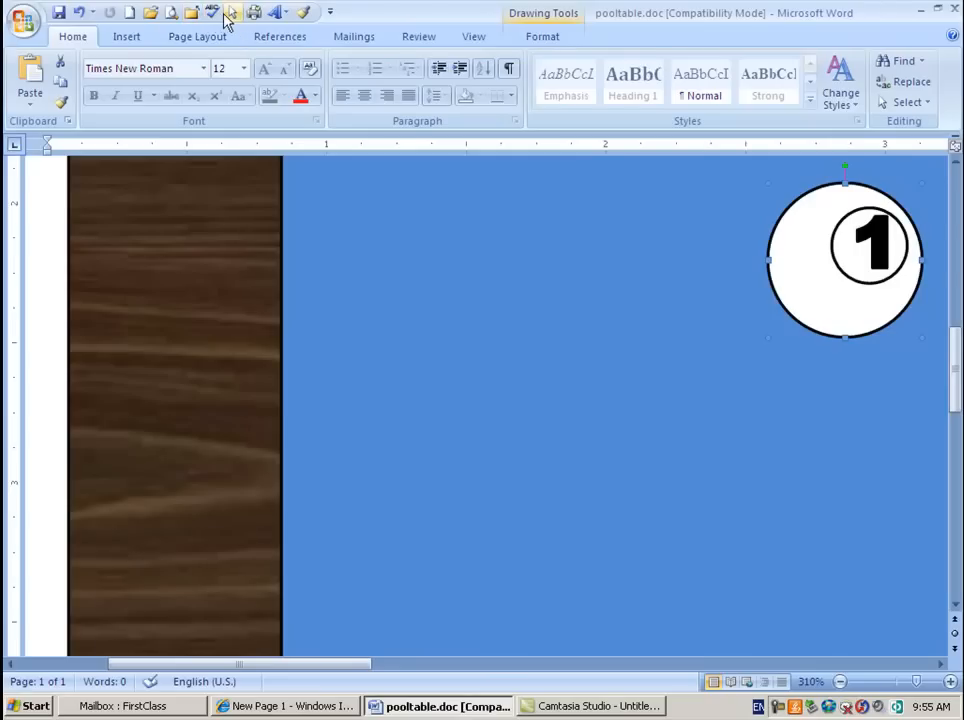
double_click(805, 264)
left_click(384, 64)
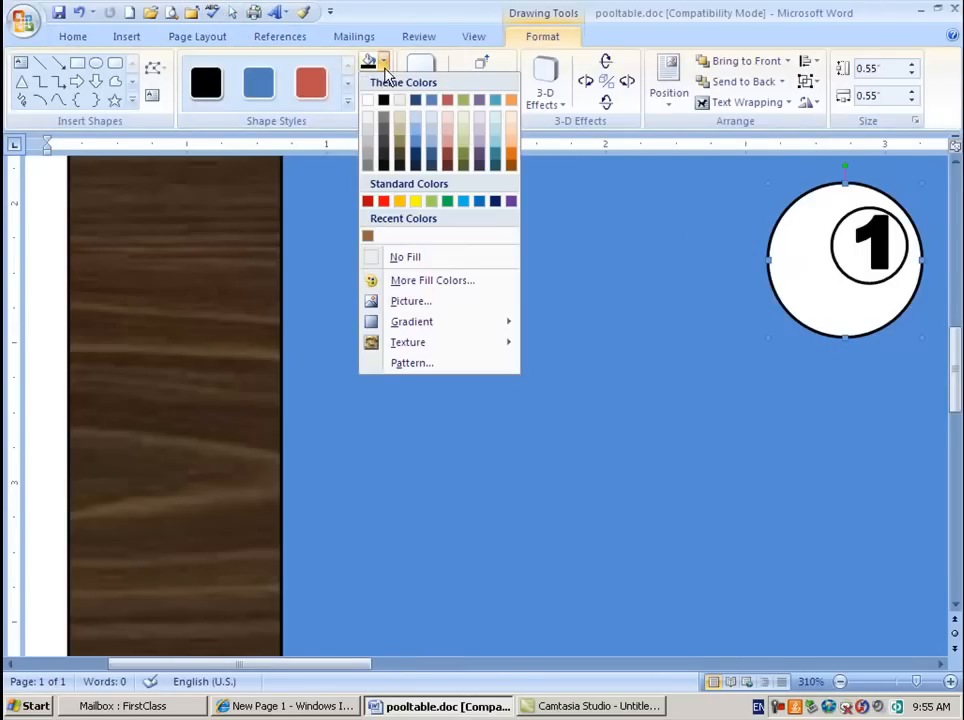
left_click(416, 202)
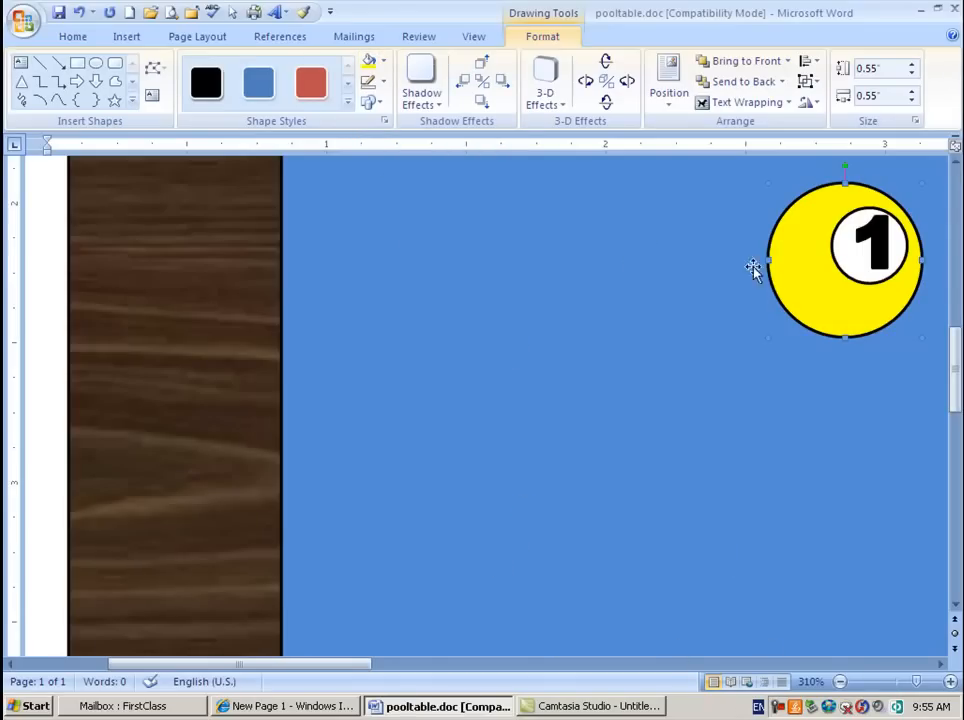
Step: Duplicate the large yellow circle without its number, placing the copy below and to the right of the number 1 ball
left_click(815, 426)
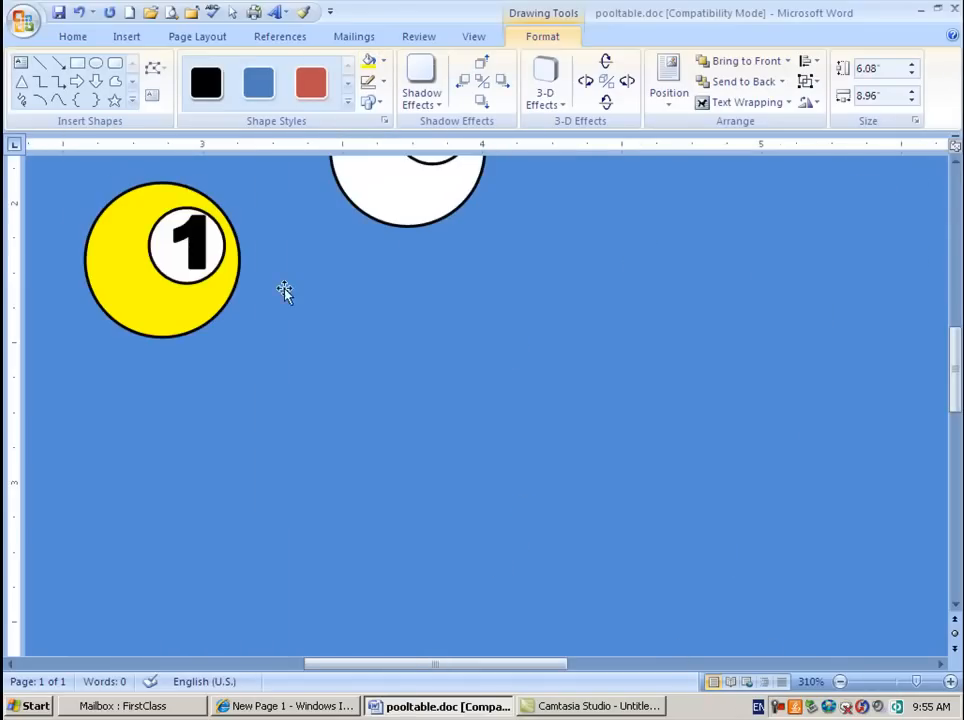
left_click_drag(211, 314, 469, 458)
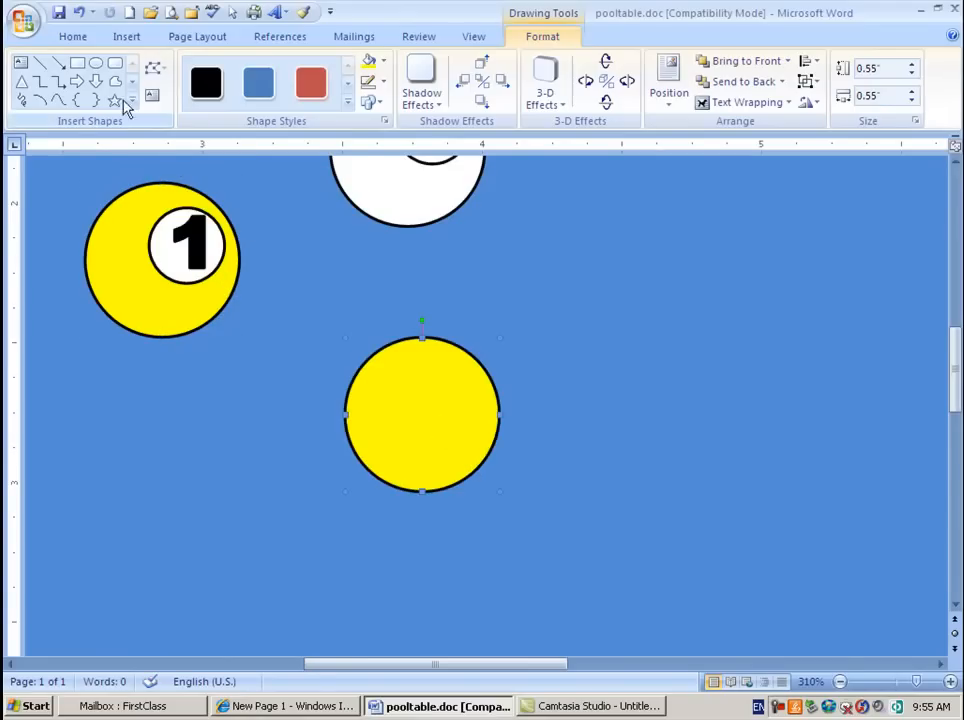
Step: Draw a white rounded rectangle about 0.14" high and 0.55" wide as a stripe across the middle of the unnumbered yellow circle
left_click(116, 65)
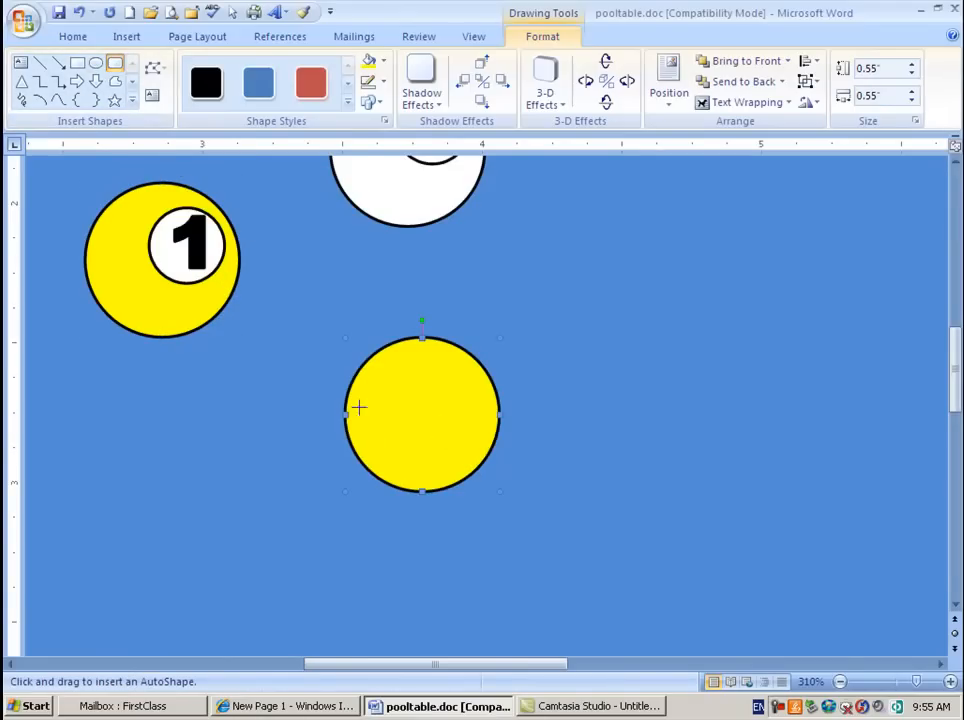
left_click_drag(350, 393, 501, 432)
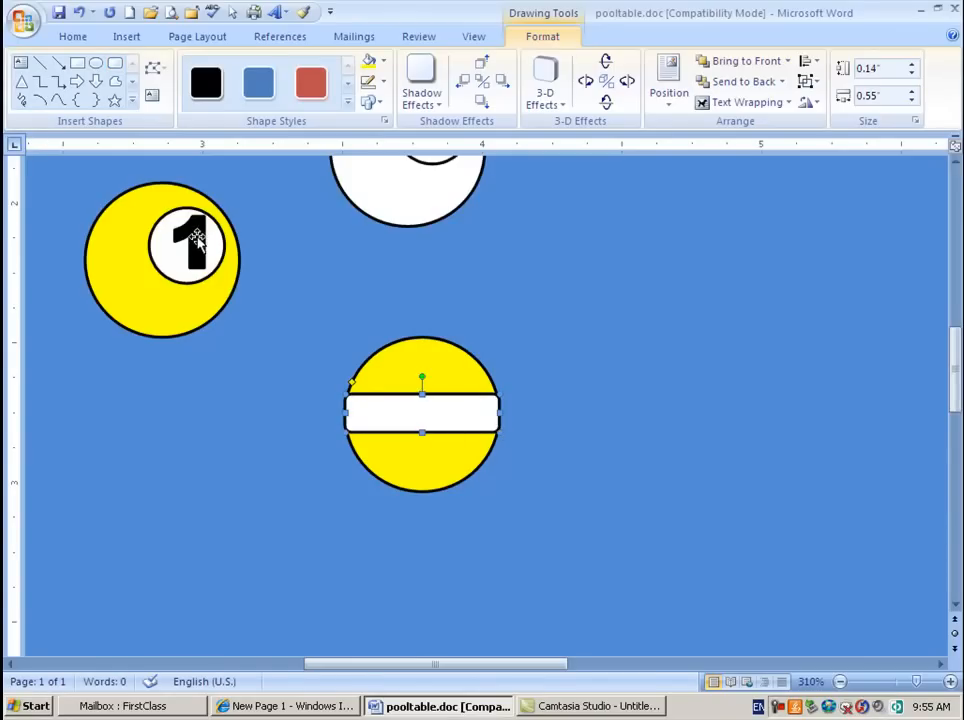
Step: Copy the number 1 onto the white stripe, shrink it to fit the stripe, and center the stripe on the yellow circle
left_click(192, 236)
mouse_move(373, 380)
left_mouse_down()
mouse_move(424, 402)
mouse_move(437, 378)
mouse_move(423, 394)
left_mouse_up()
left_click(427, 385)
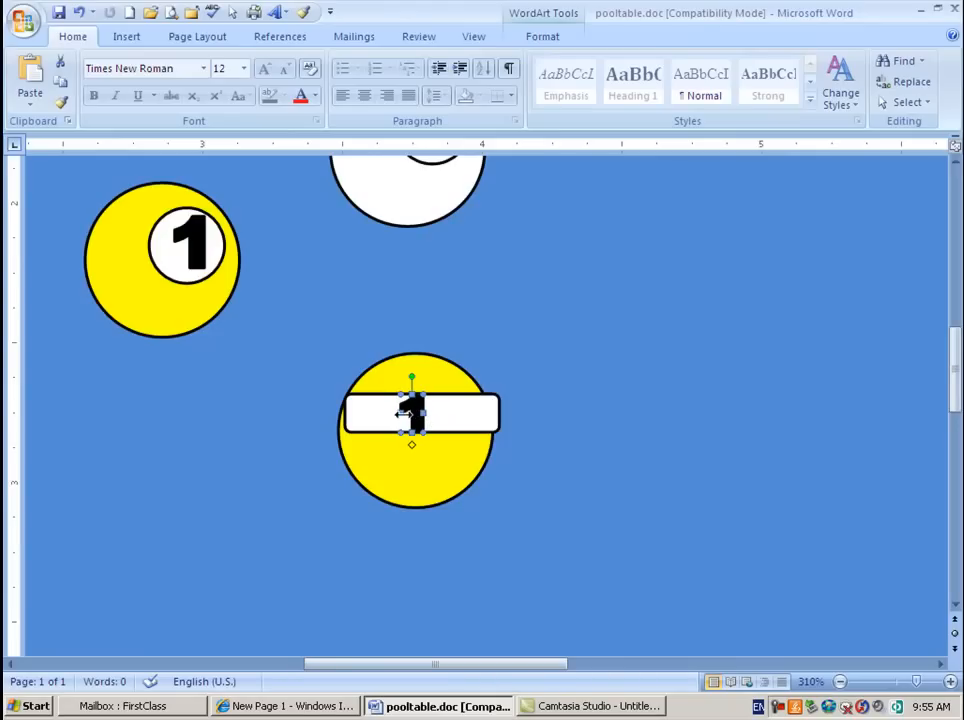
left_click_drag(401, 412, 409, 410)
left_click(448, 428)
left_click_drag(442, 438, 419, 430)
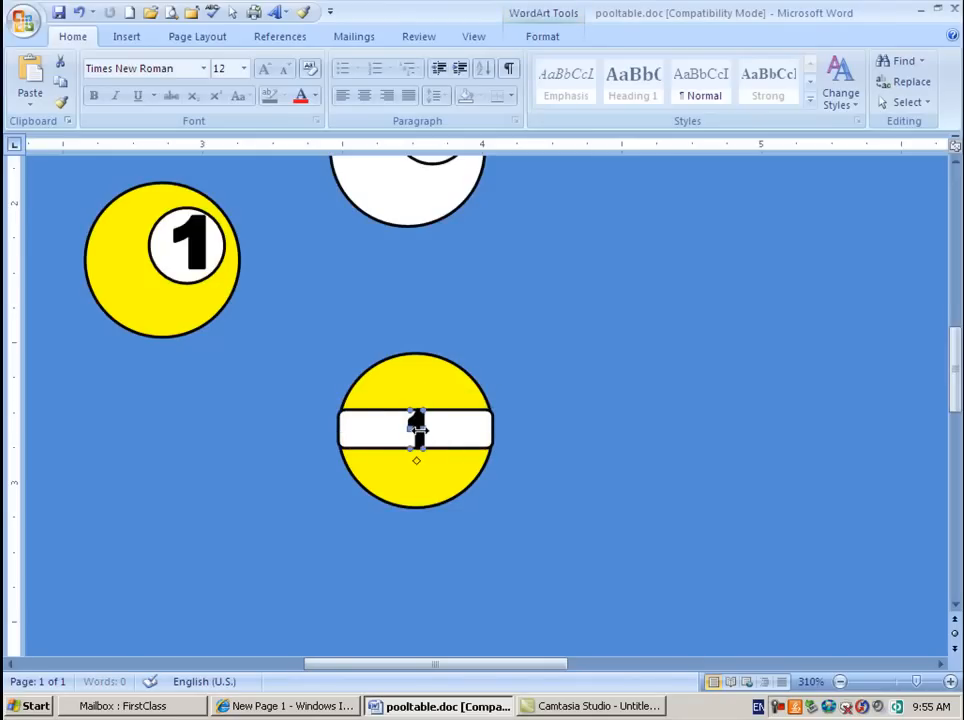
Step: Change the WordArt text on the striped ball to 11
right_click(418, 430)
left_click(487, 510)
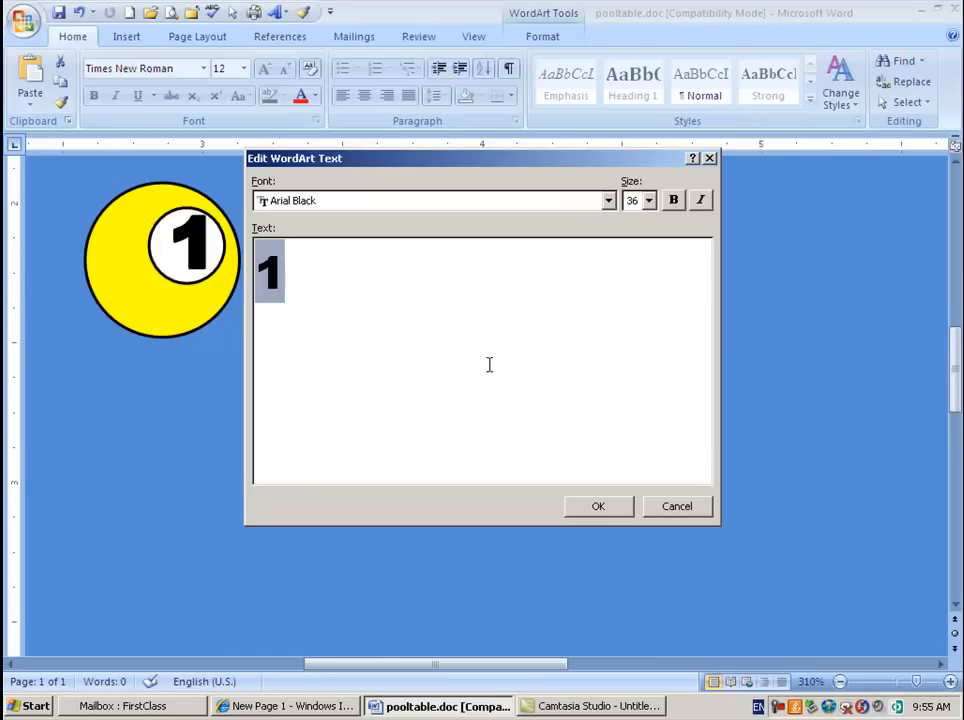
type("11")
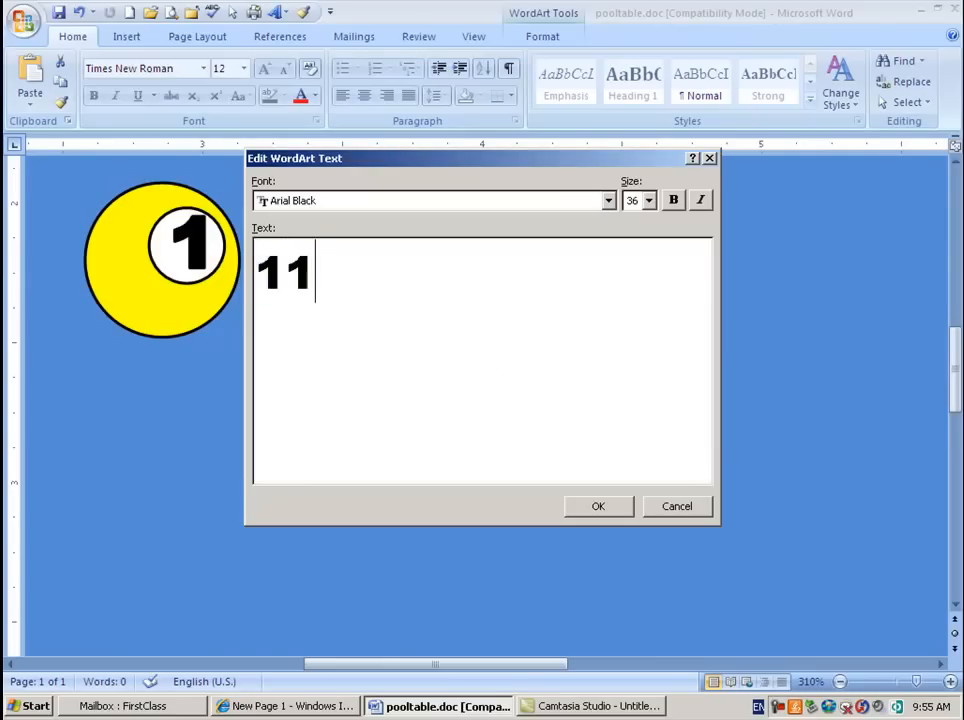
left_click(604, 509)
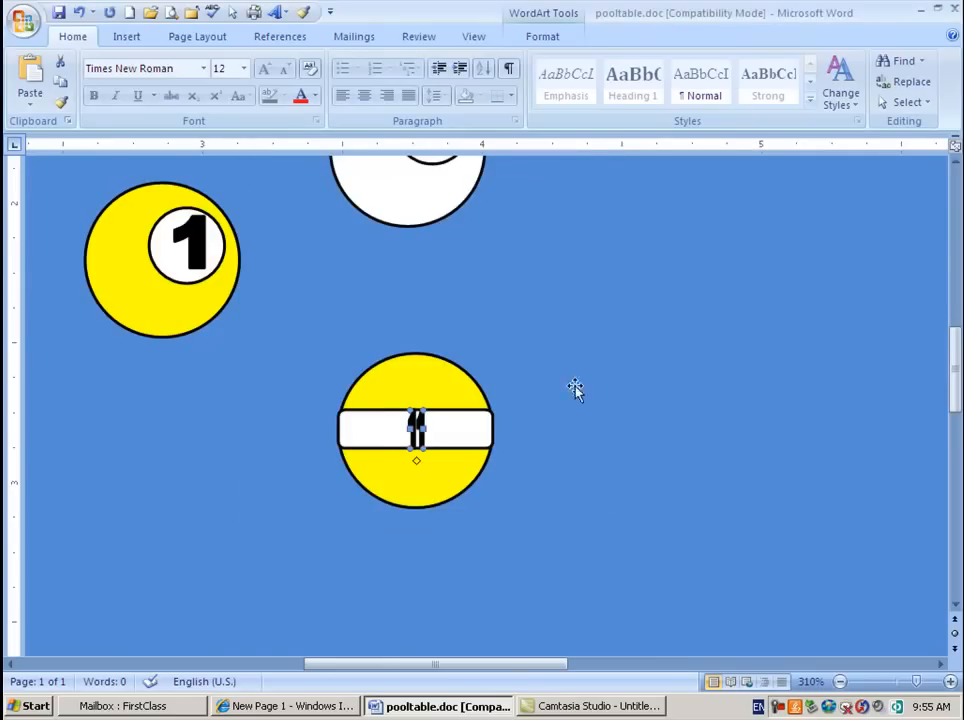
Step: Undo the sideways shift of the white stripe and widen the 11 on it
left_click(424, 430)
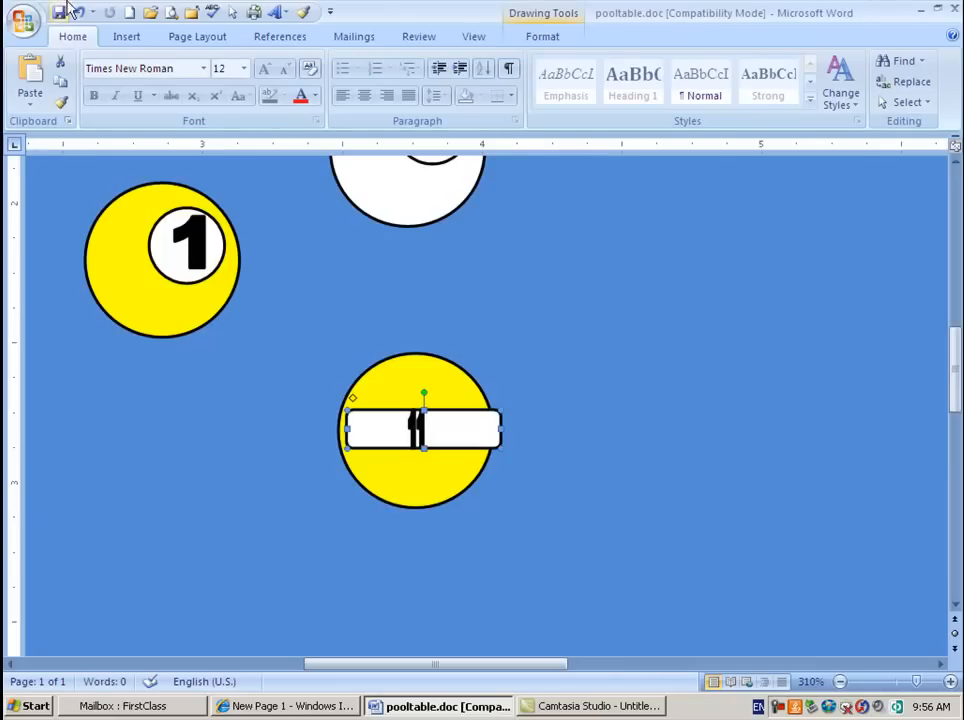
left_click(79, 12)
left_click(418, 428)
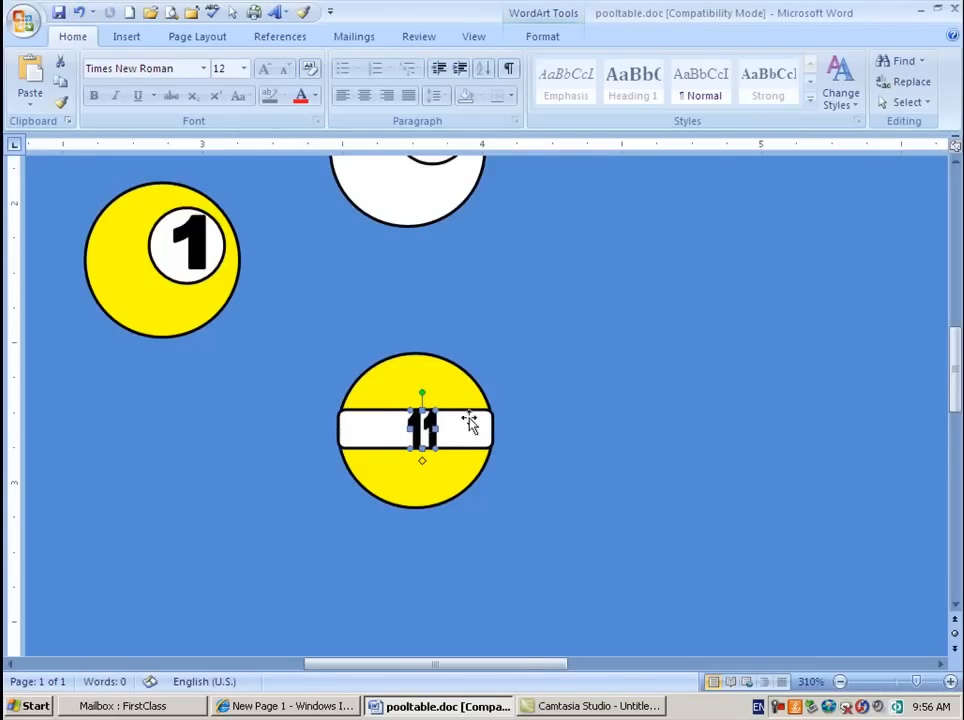
left_click(452, 398)
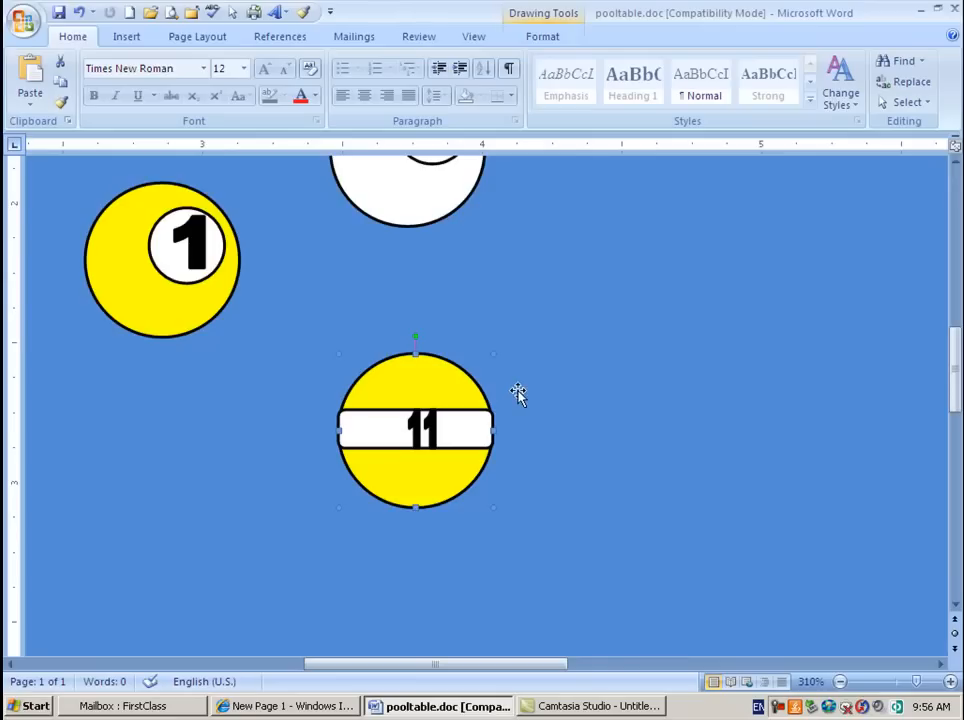
Step: Draw a tall, very narrow triangle about 5.7" high and 0.1" wide in the margin to the left of the pool table
left_click(839, 681)
left_click(839, 681)
left_click(839, 681)
left_click(839, 681)
left_click(839, 681)
left_click(839, 681)
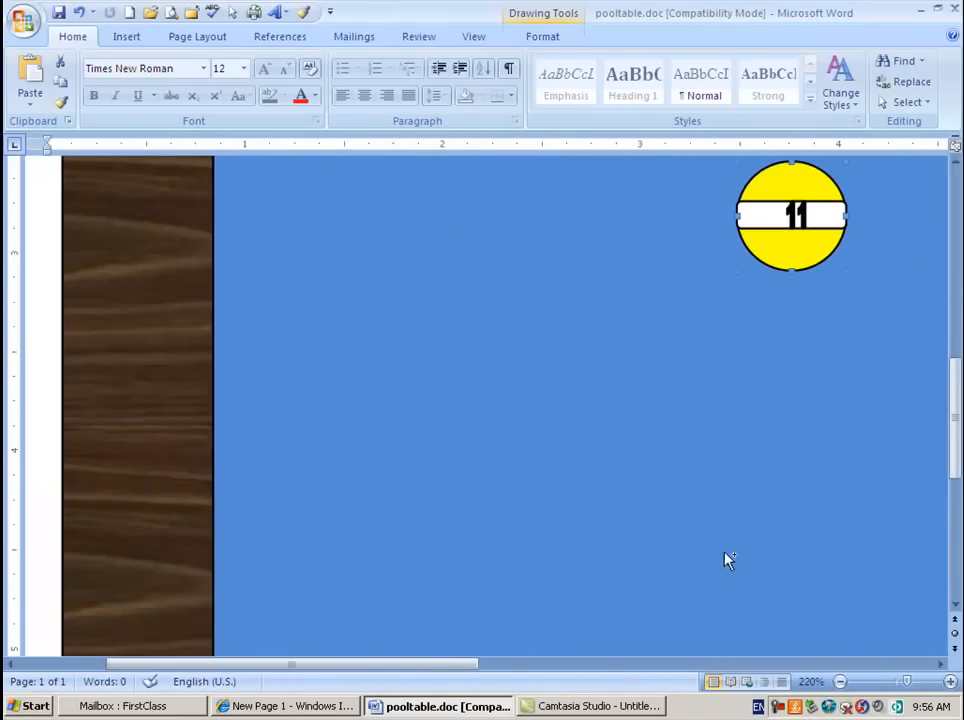
scroll(729, 542, "down", 16)
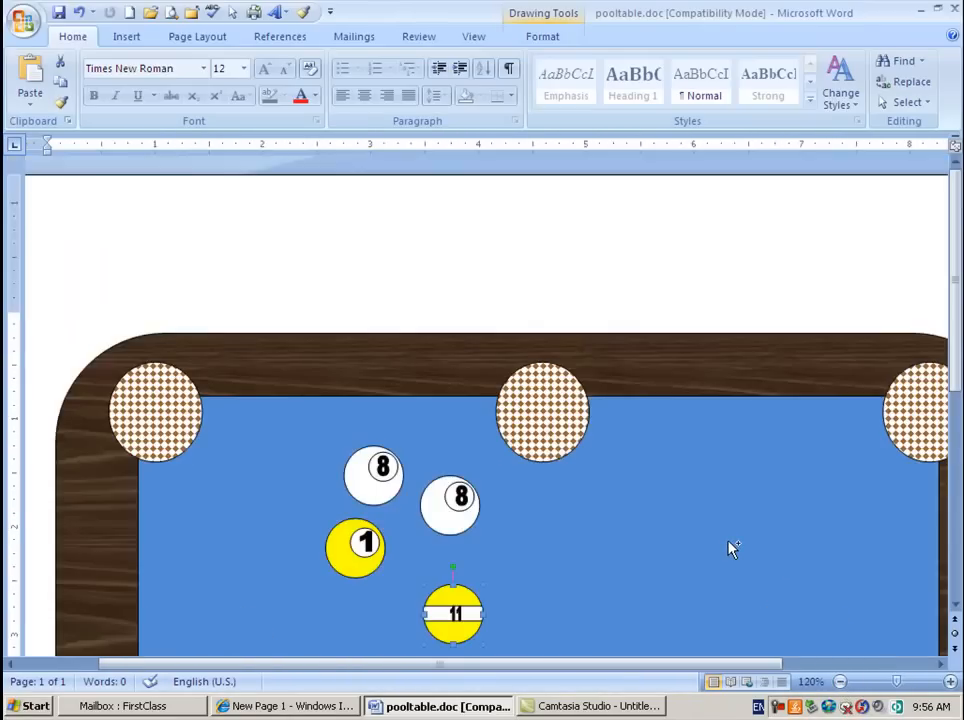
scroll(728, 541, "down", 2)
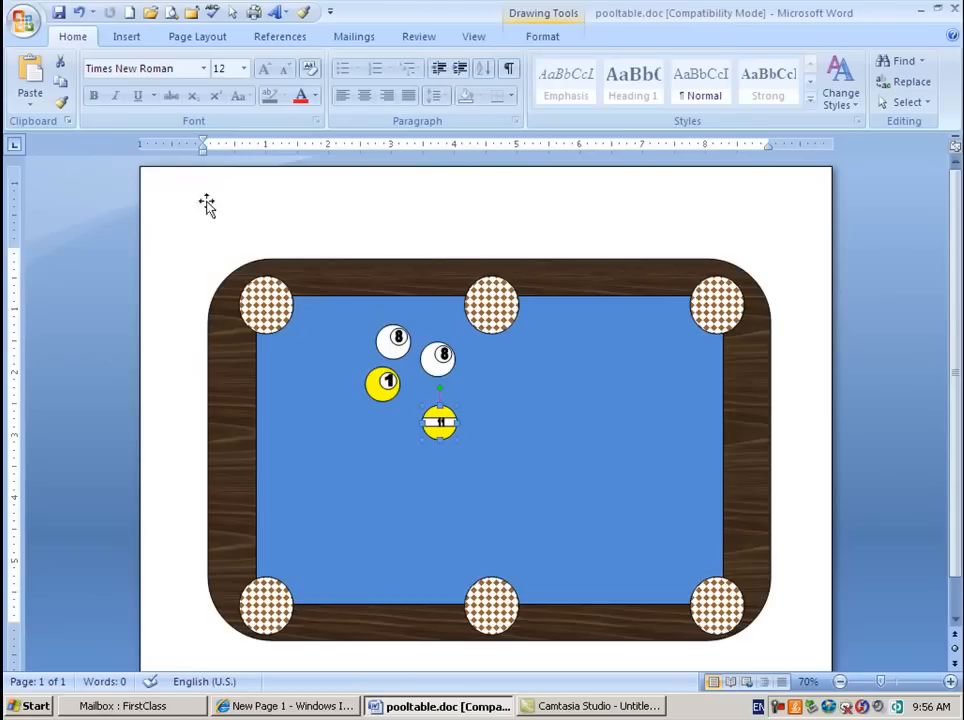
left_click(136, 40)
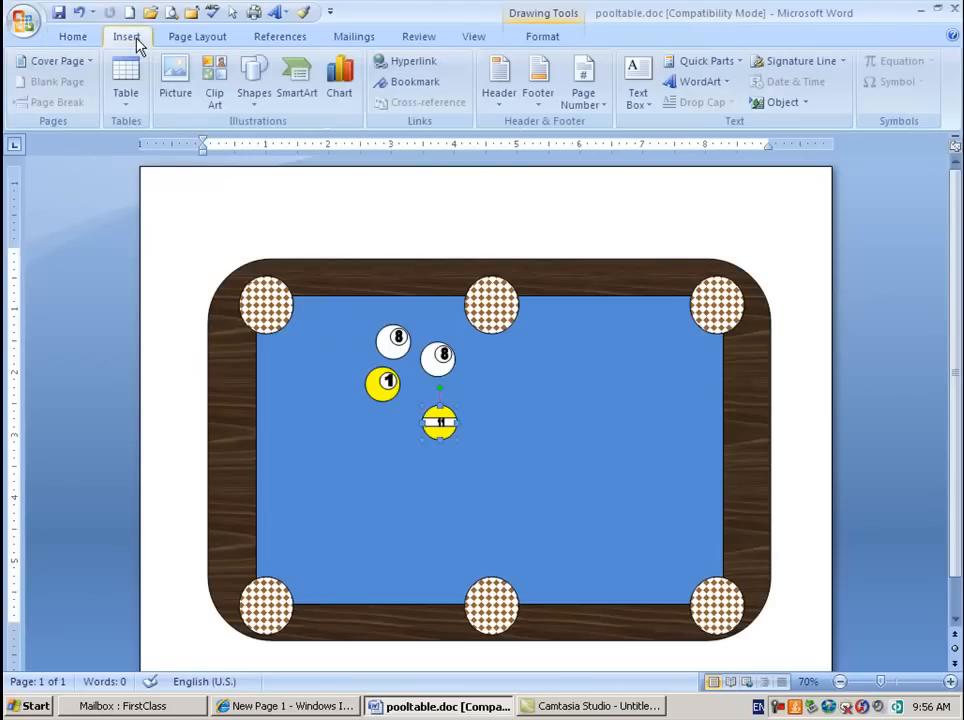
left_click(256, 98)
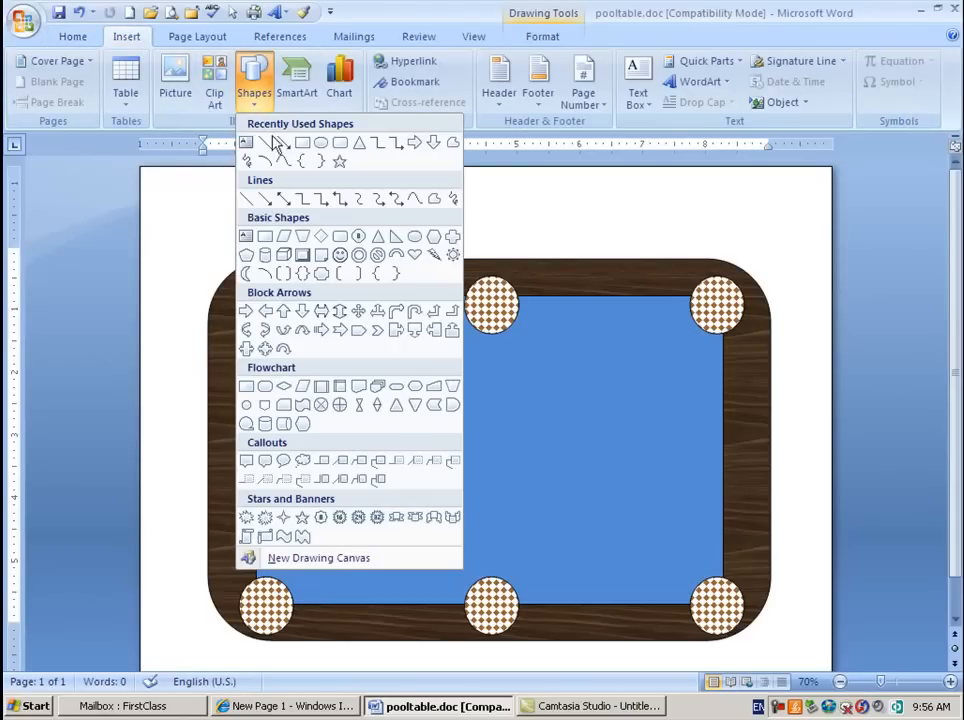
left_click(360, 144)
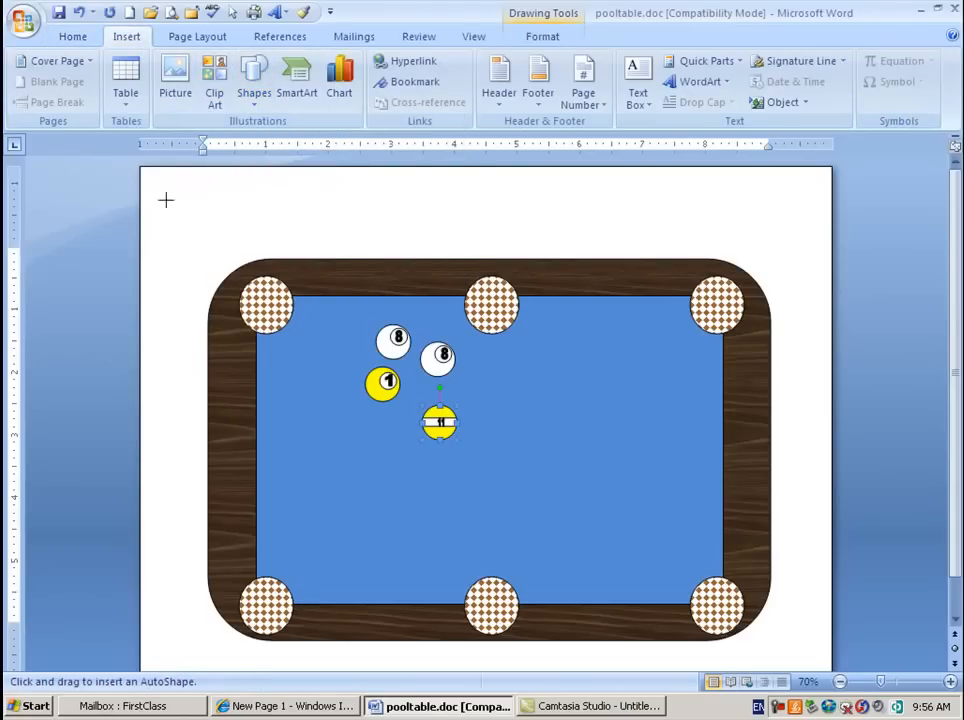
mouse_move(166, 196)
left_mouse_down()
mouse_move(344, 280)
mouse_move(254, 441)
mouse_move(205, 565)
mouse_move(170, 551)
left_mouse_up()
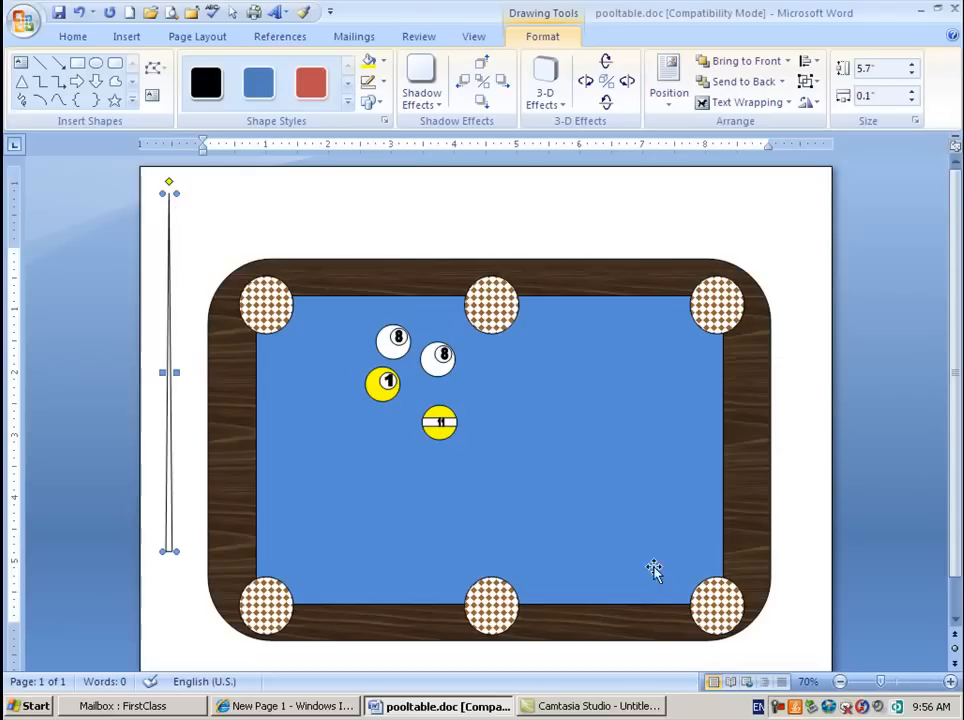
Step: Rotate the narrow triangle clockwise so its tip points up to the right, and move it across the upper-left part of the pool table
left_click(950, 682)
left_click(950, 682)
left_click(950, 682)
double_click(950, 682)
double_click(950, 682)
left_click(950, 682)
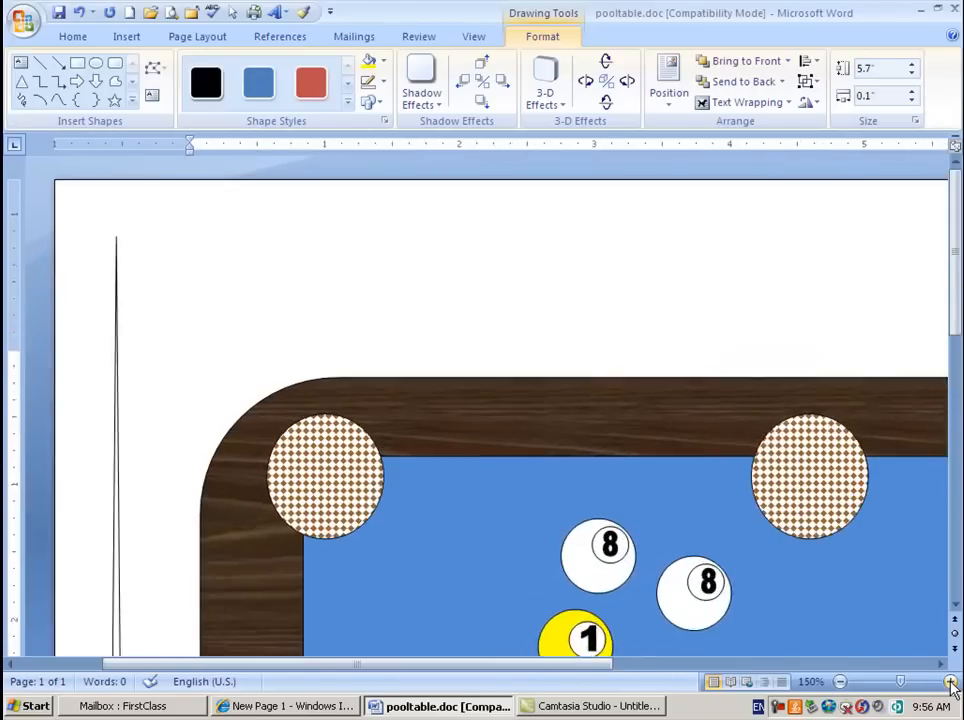
double_click(950, 682)
double_click(950, 682)
double_click(950, 682)
double_click(950, 682)
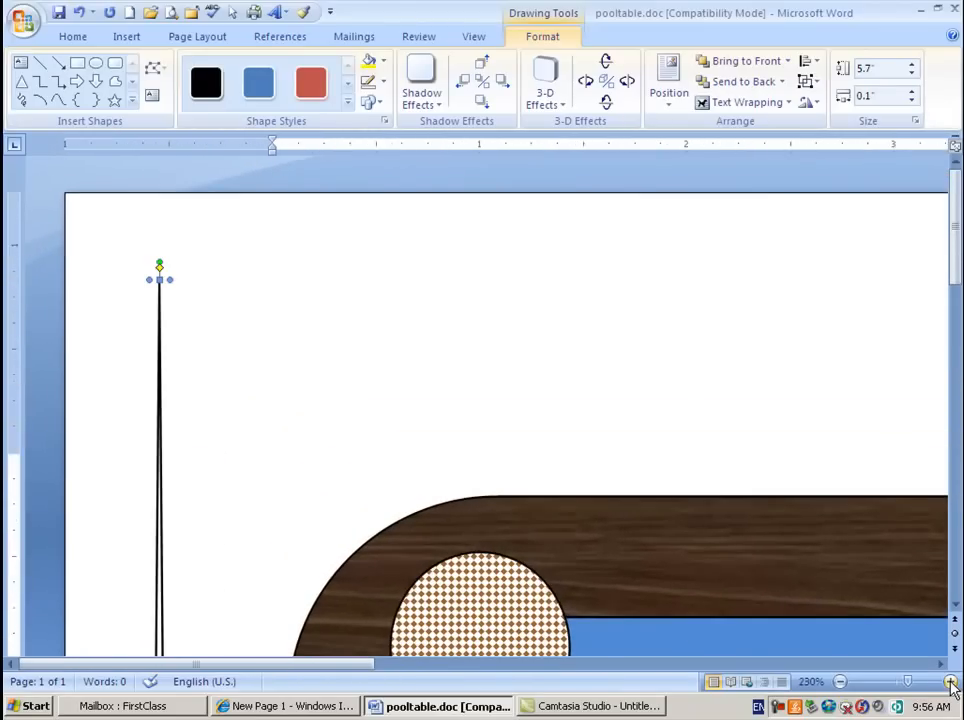
left_click_drag(161, 260, 619, 617)
scroll(582, 558, "down", 2)
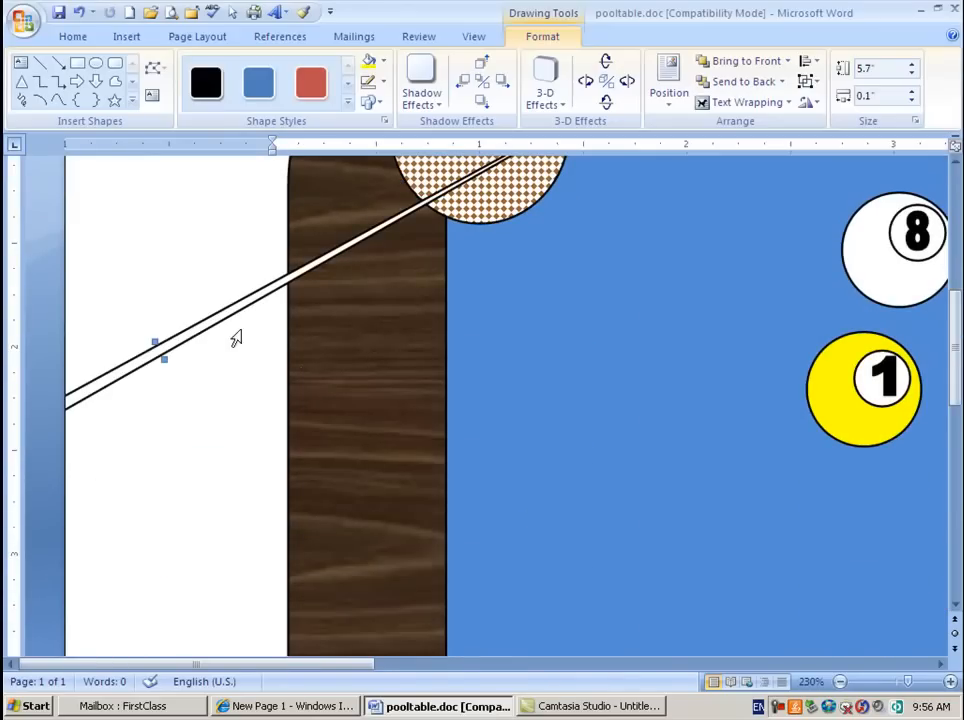
left_click_drag(204, 329, 680, 271)
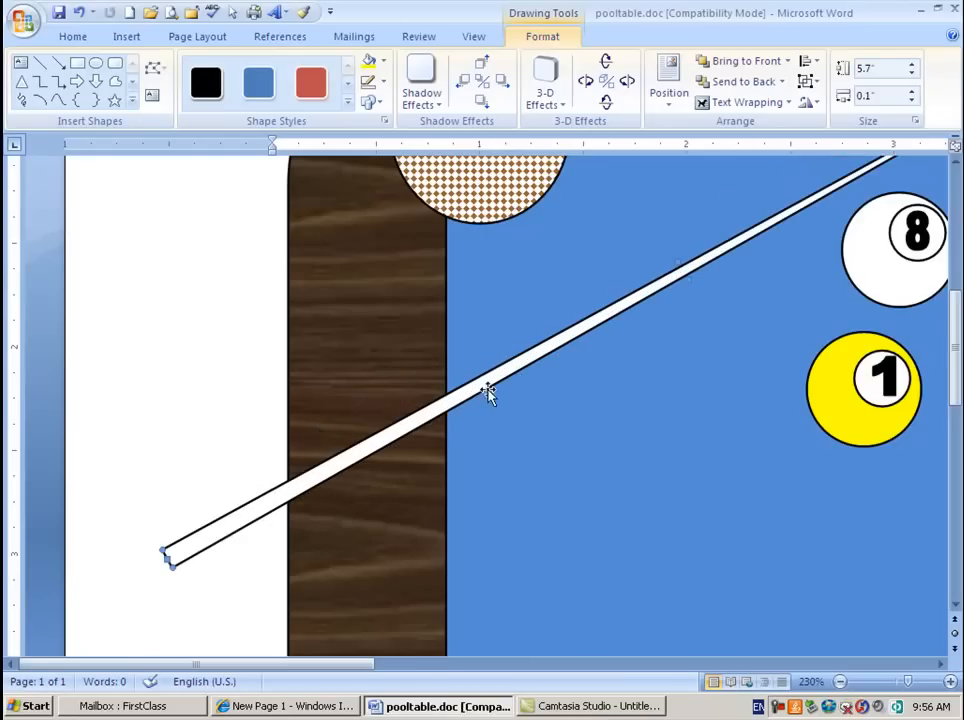
left_click_drag(362, 668, 486, 664)
scroll(534, 608, "up", 5)
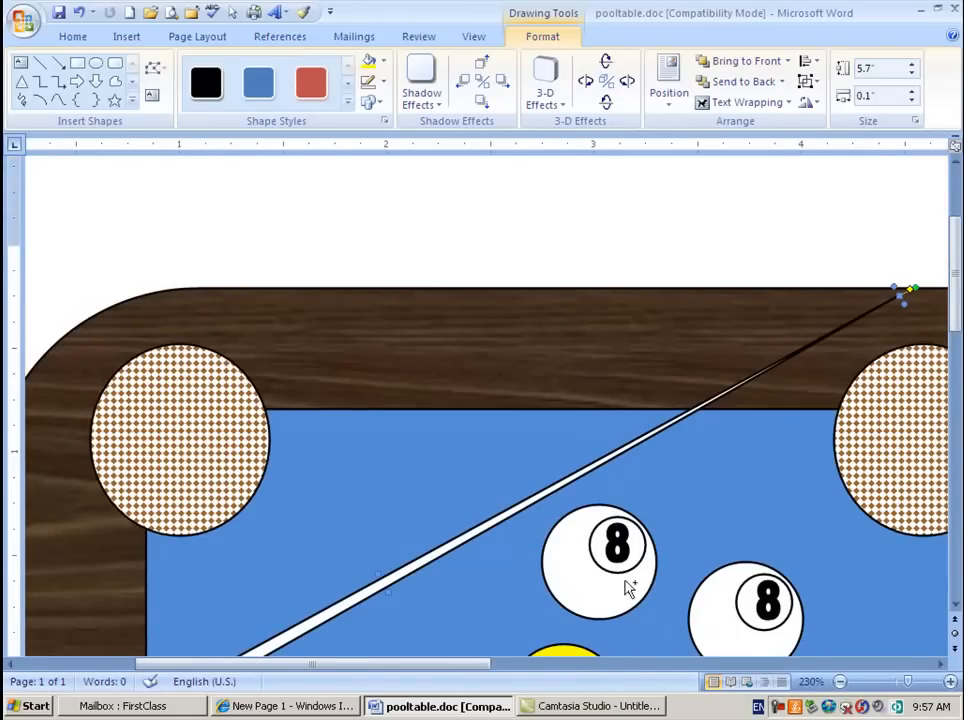
scroll(593, 333, "down", 6)
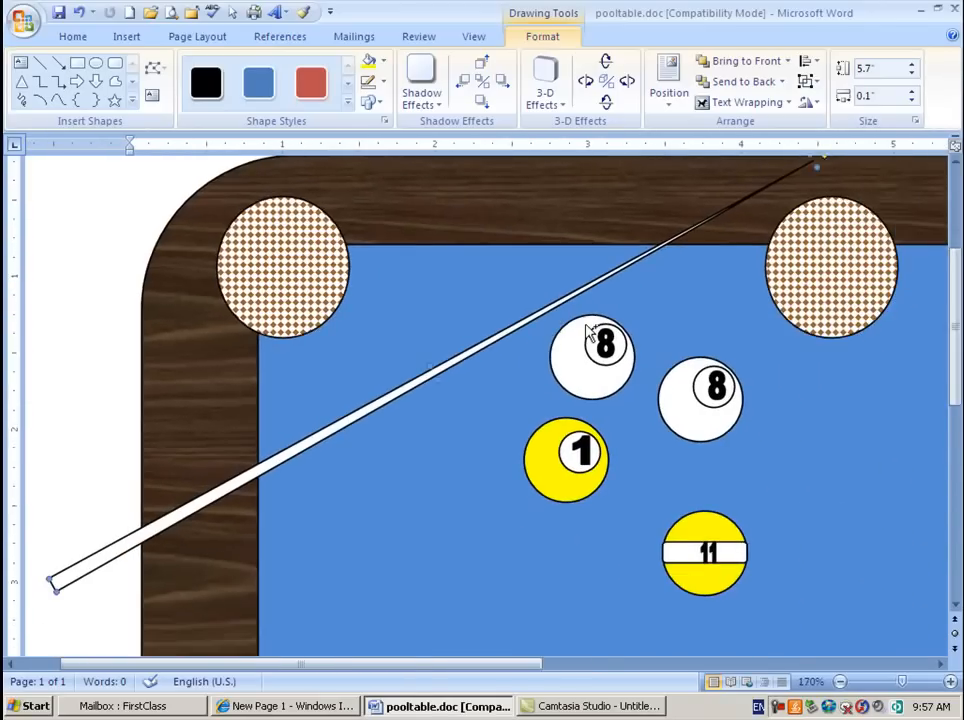
scroll(591, 333, "down", 11)
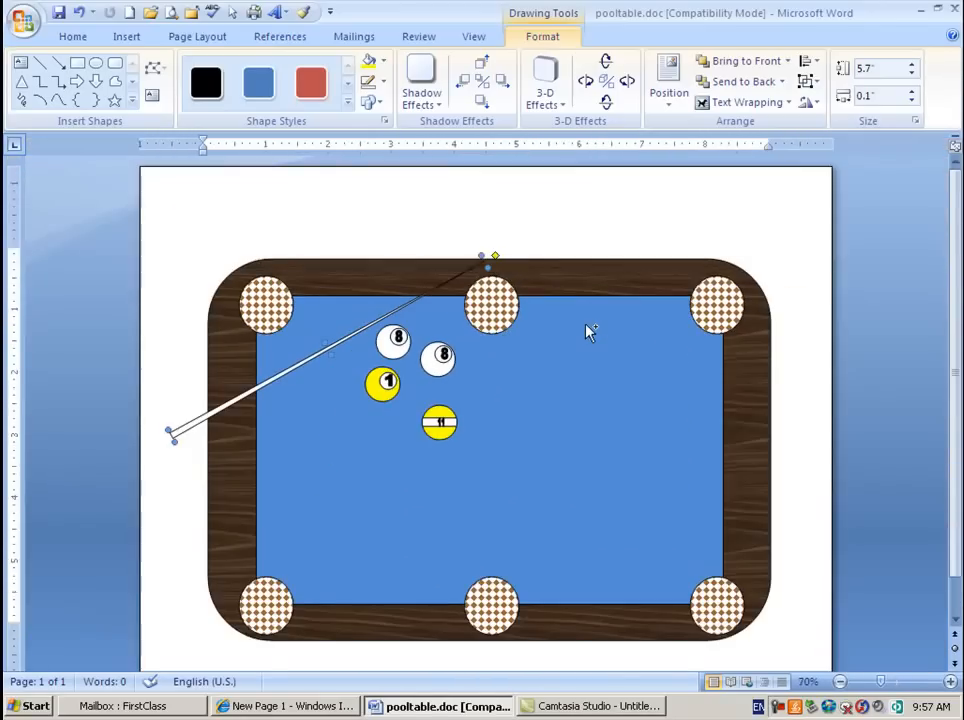